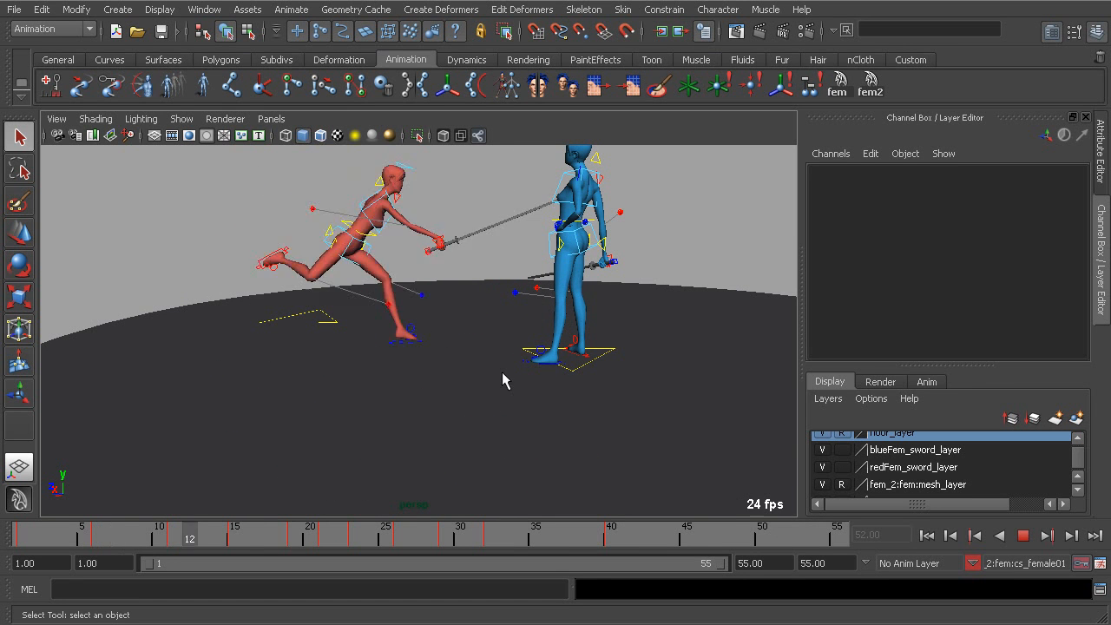
# - Stop the playback and check the Playblast options, closing them without creating a playblast
pyautogui.click(1023, 537)
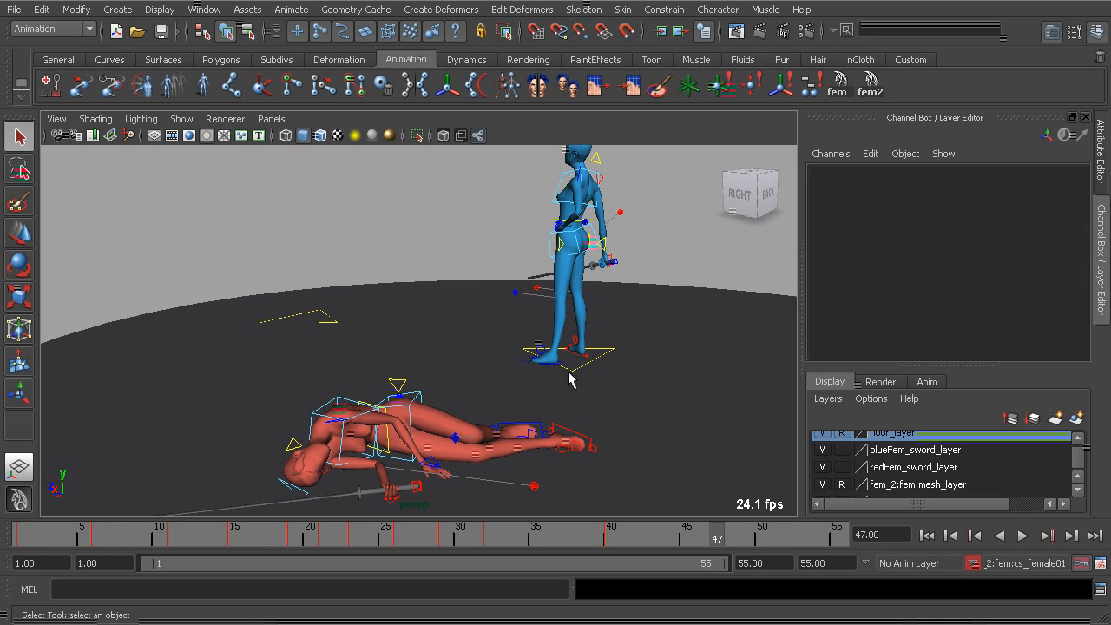
pyautogui.click(205, 10)
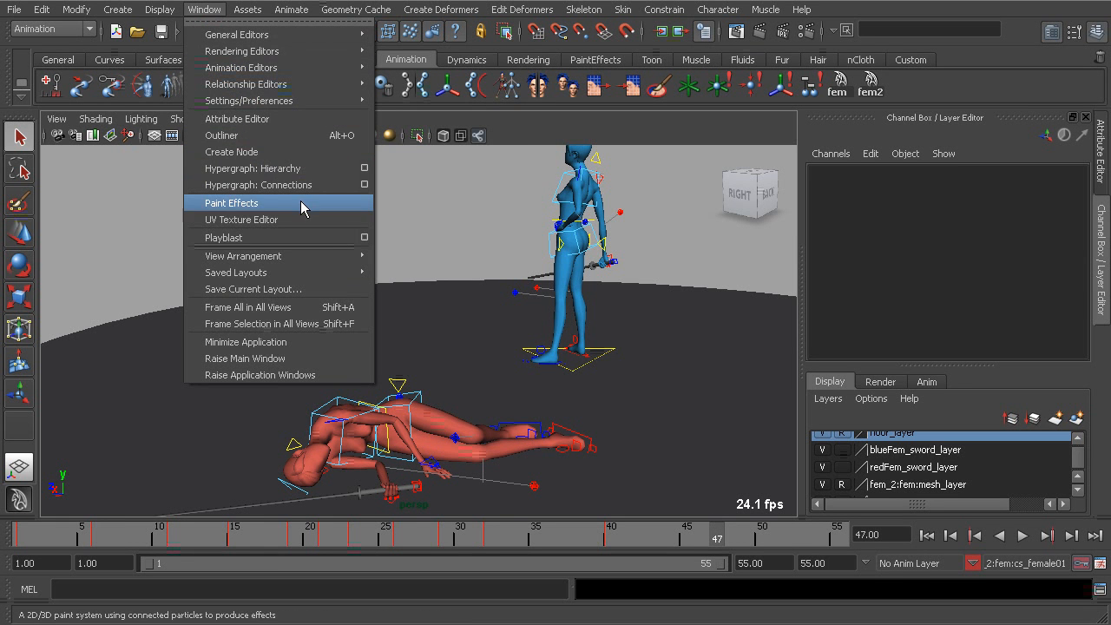
pyautogui.click(365, 238)
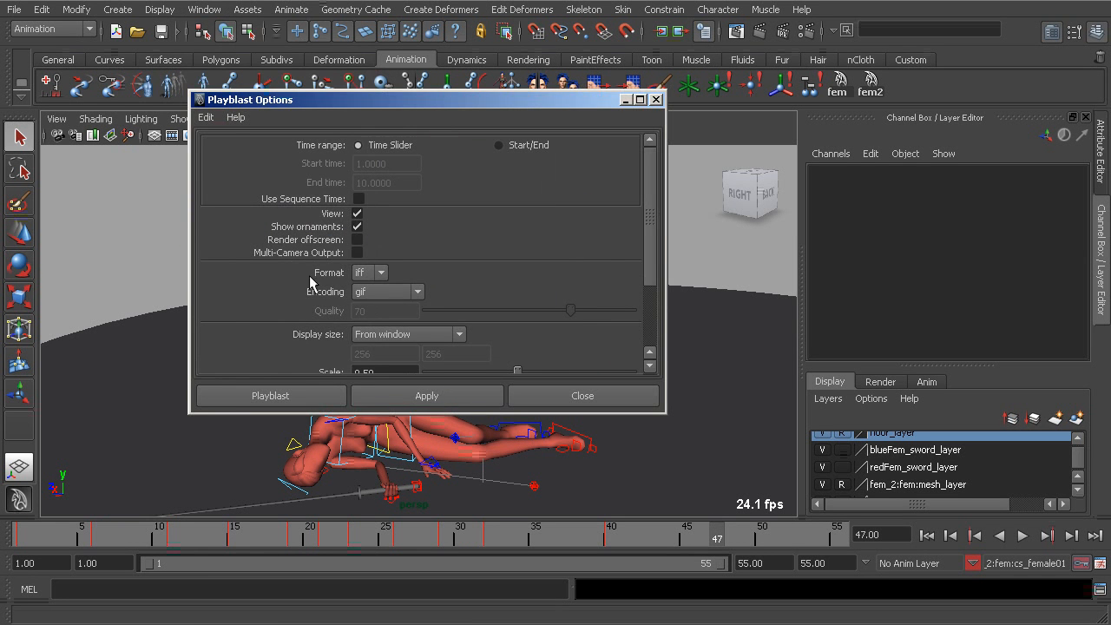
pyautogui.click(657, 100)
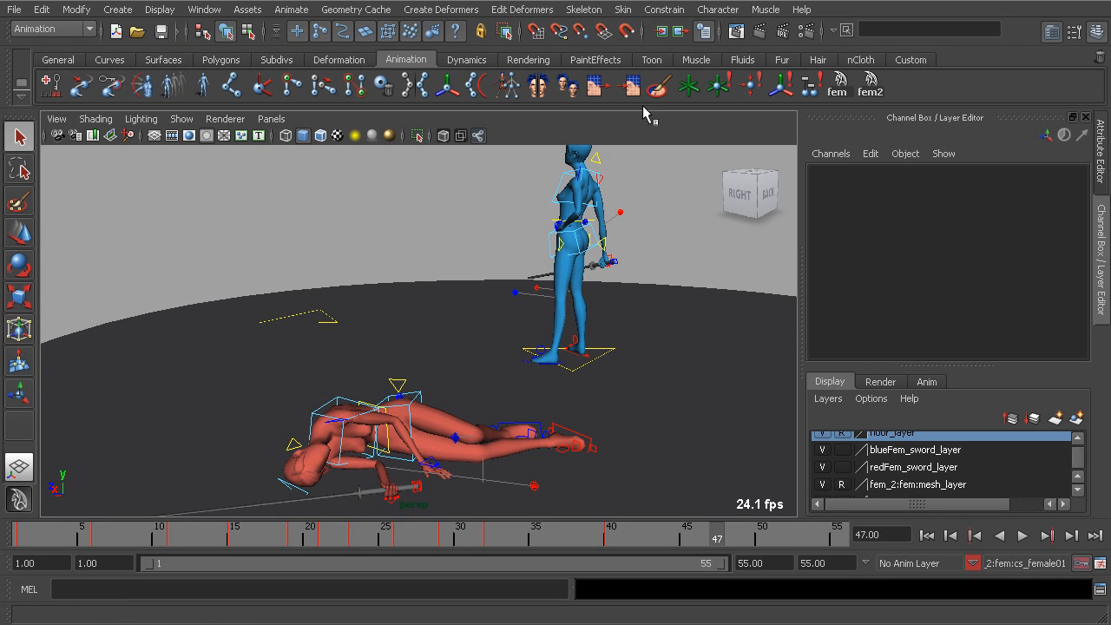
# - Play and scrub the animation to examine the timing of the red character's fall around frames 23 to 32
pyautogui.hotkey('alt', 'v')
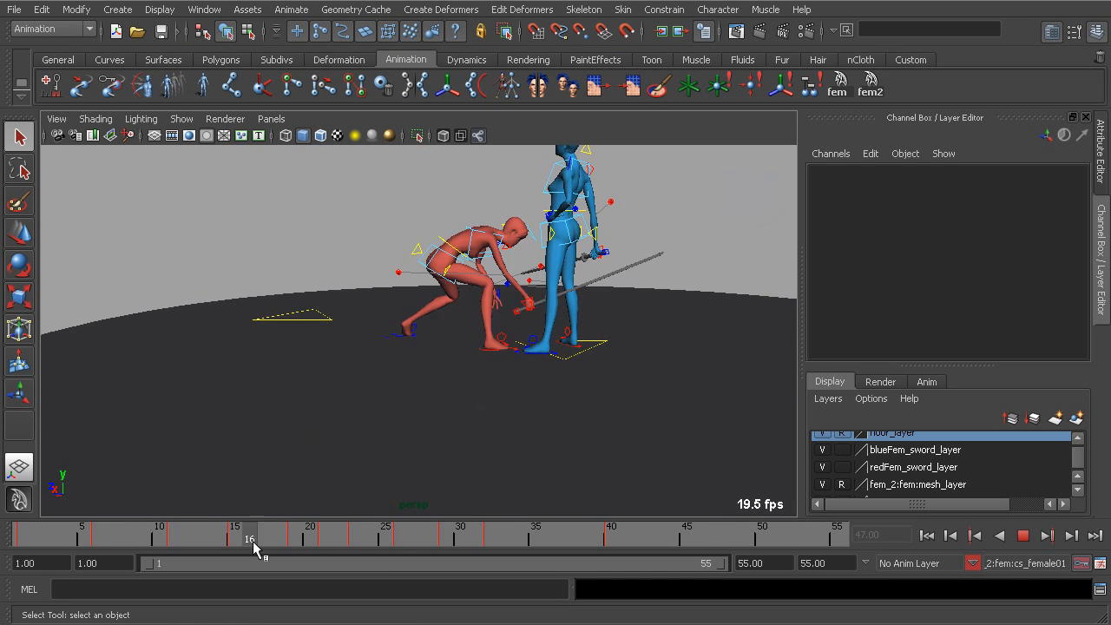
pyautogui.moveTo(501, 558)
pyautogui.mouseDown()
pyautogui.moveTo(236, 556)
pyautogui.moveTo(447, 559)
pyautogui.moveTo(273, 539)
pyautogui.moveTo(420, 559)
pyautogui.moveTo(490, 529)
pyautogui.mouseUp()
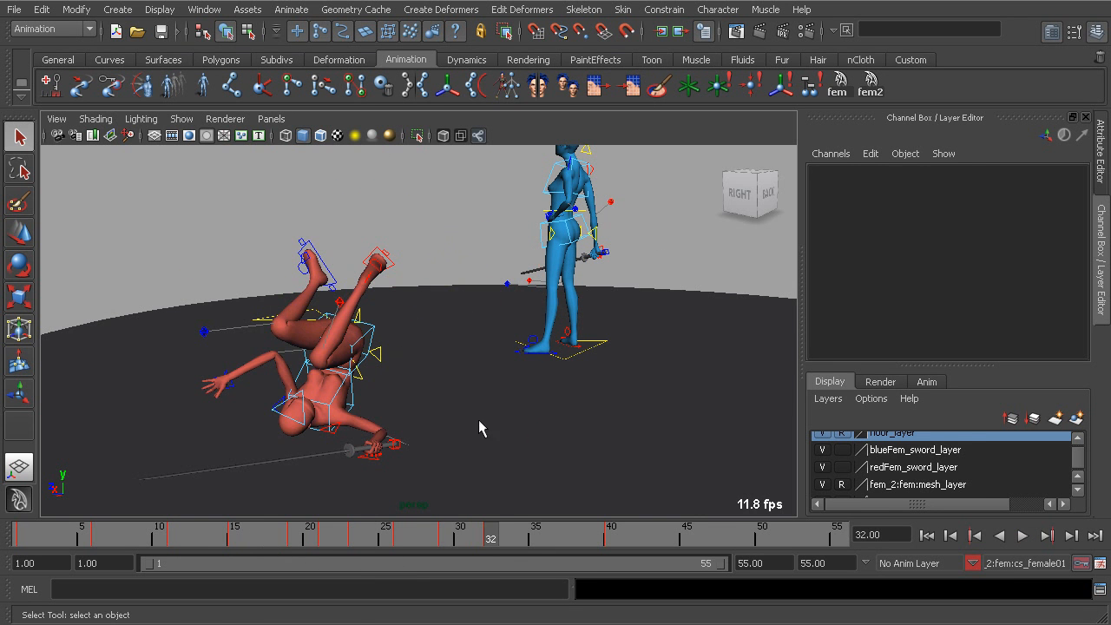
pyautogui.keyDown('alt'); pyautogui.moveTo(368, 309); pyautogui.dragTo(413, 341); pyautogui.keyUp('alt')
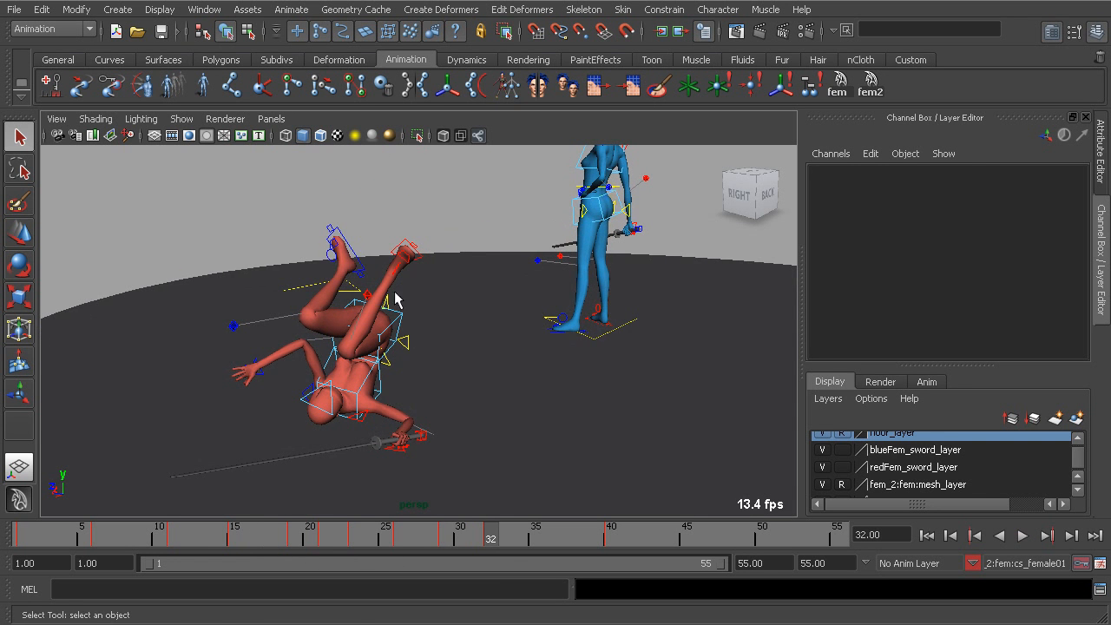
pyautogui.moveTo(300, 545); pyautogui.dragTo(357, 549)
pyautogui.keyDown('alt'); pyautogui.moveTo(481, 336); pyautogui.dragTo(409, 419, button='middle'); pyautogui.keyUp('alt')
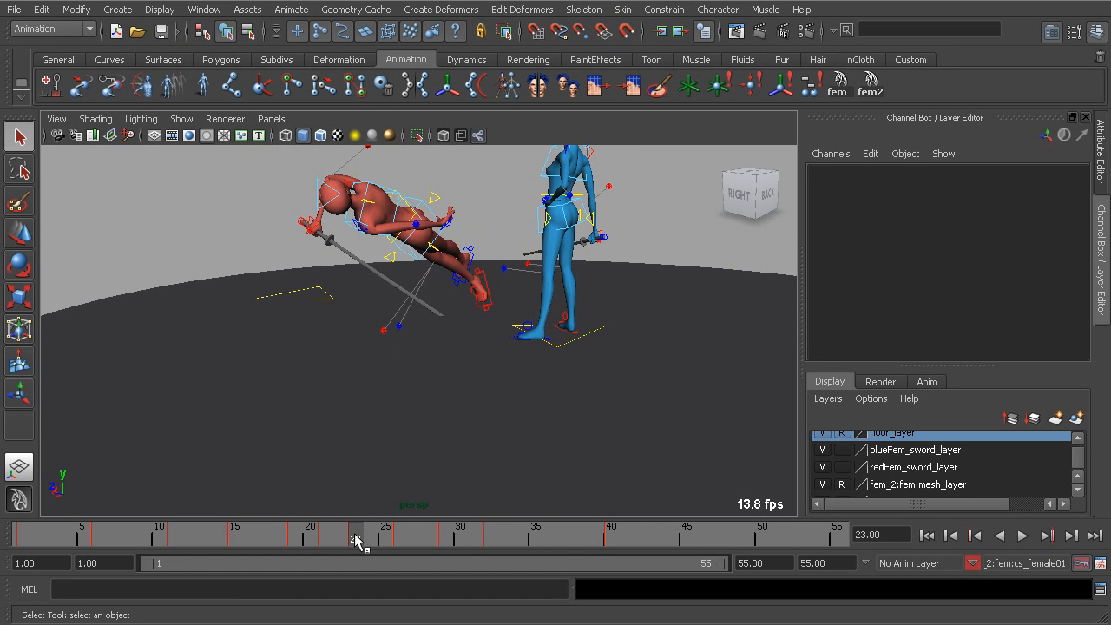
# - Shift the keys in the frame range 23 to 42 two frames later and play back the animation
pyautogui.keyDown('shift'); pyautogui.moveTo(358, 540); pyautogui.dragTo(610, 543); pyautogui.keyUp('shift')
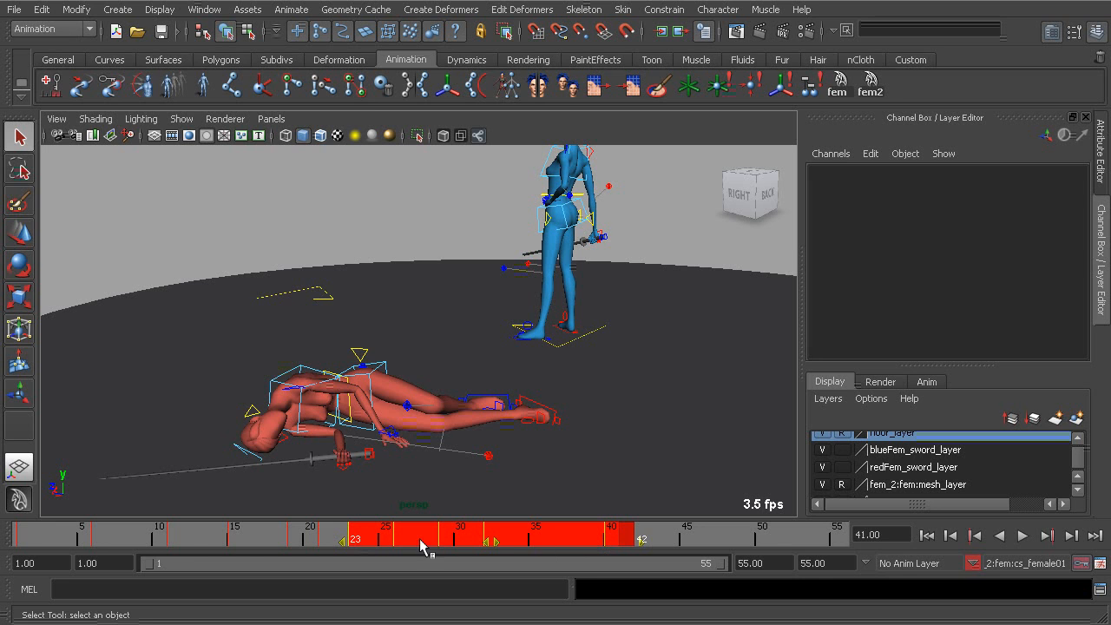
pyautogui.moveTo(508, 545)
pyautogui.mouseDown()
pyautogui.moveTo(496, 545)
pyautogui.moveTo(519, 547)
pyautogui.mouseUp()
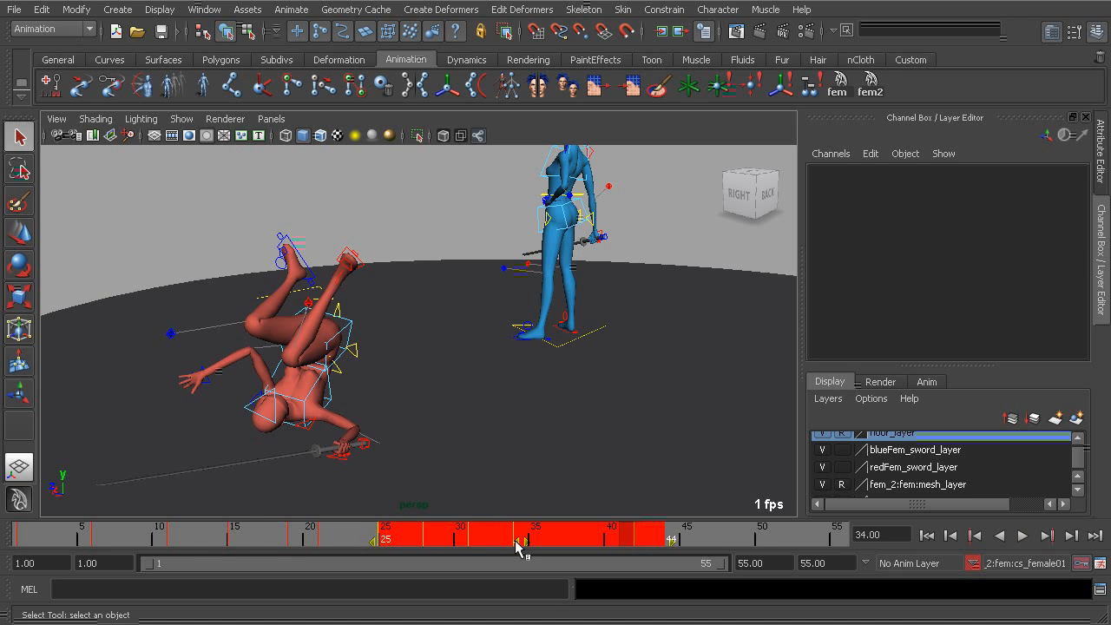
pyautogui.moveTo(282, 541)
pyautogui.mouseDown()
pyautogui.moveTo(396, 541)
pyautogui.moveTo(343, 546)
pyautogui.moveTo(382, 552)
pyautogui.moveTo(204, 545)
pyautogui.mouseUp()
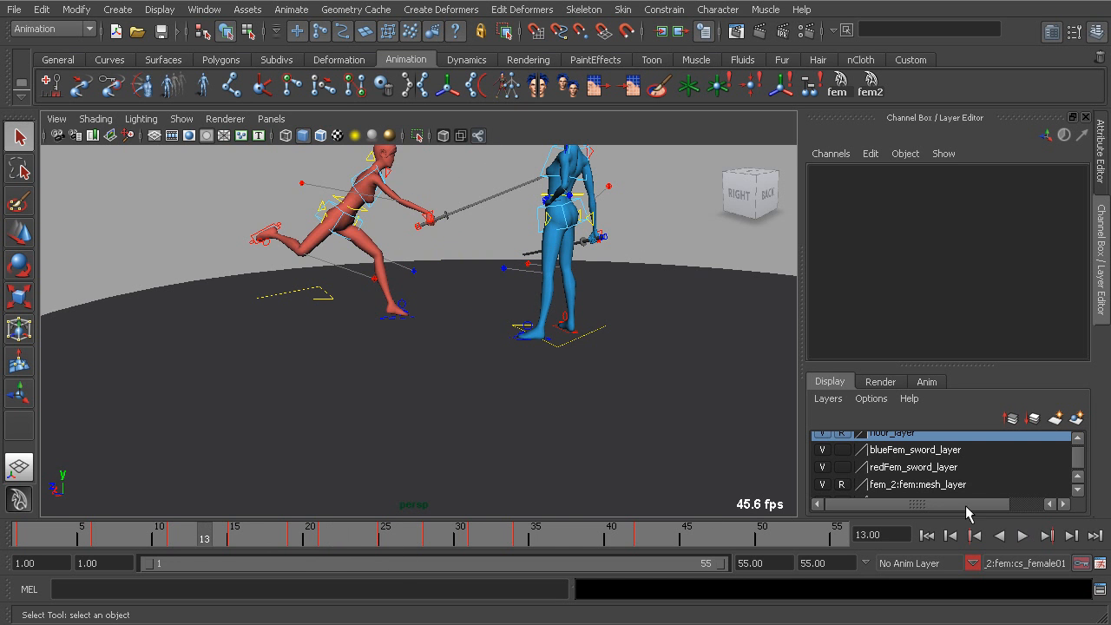
pyautogui.click(1022, 535)
pyautogui.click(1020, 535)
# - Move the keys in the frame range 25 to 44 one frame earlier and check the start of the fall
pyautogui.click(309, 540)
pyautogui.moveTo(309, 541); pyautogui.dragTo(665, 542)
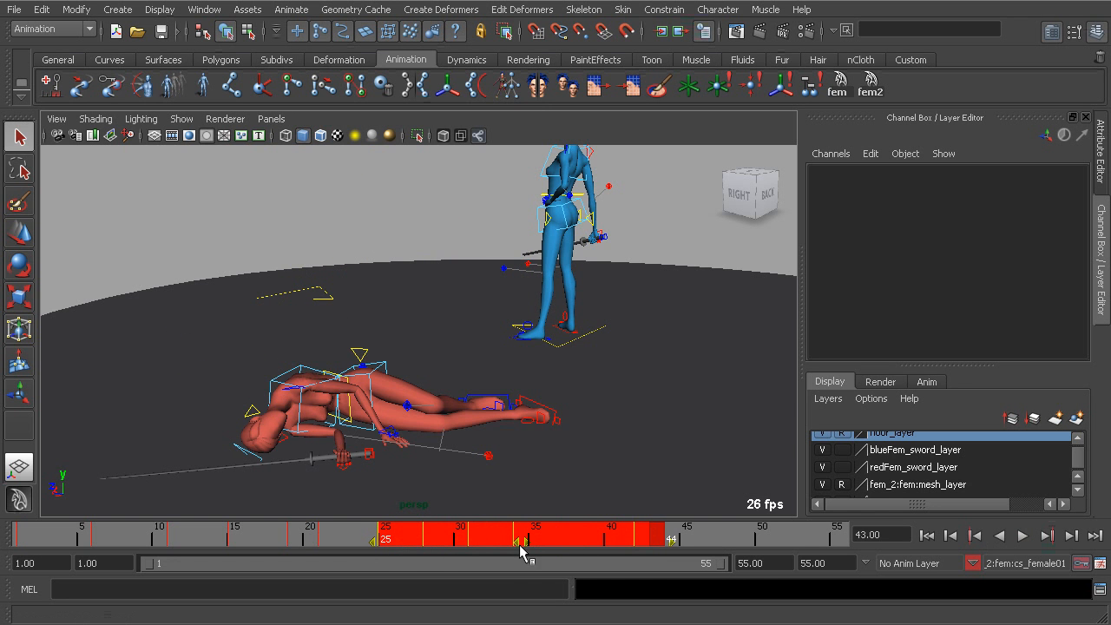
pyautogui.click(522, 544)
pyautogui.moveTo(518, 547); pyautogui.dragTo(512, 547)
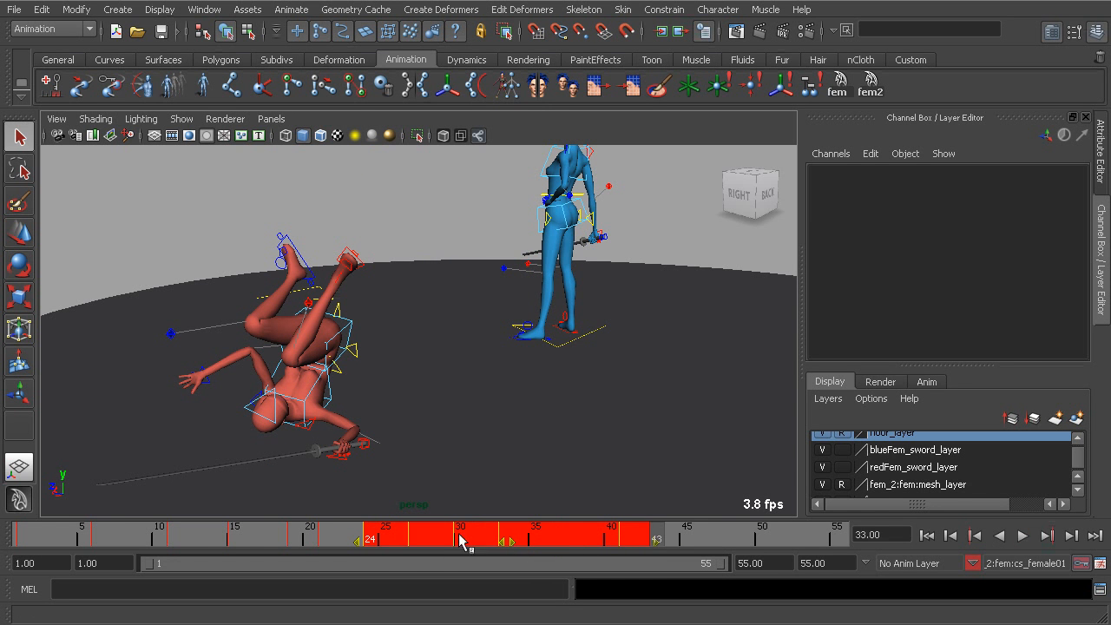
pyautogui.moveTo(354, 543)
pyautogui.mouseDown()
pyautogui.moveTo(310, 541)
pyautogui.moveTo(374, 538)
pyautogui.moveTo(310, 546)
pyautogui.moveTo(368, 552)
pyautogui.mouseUp()
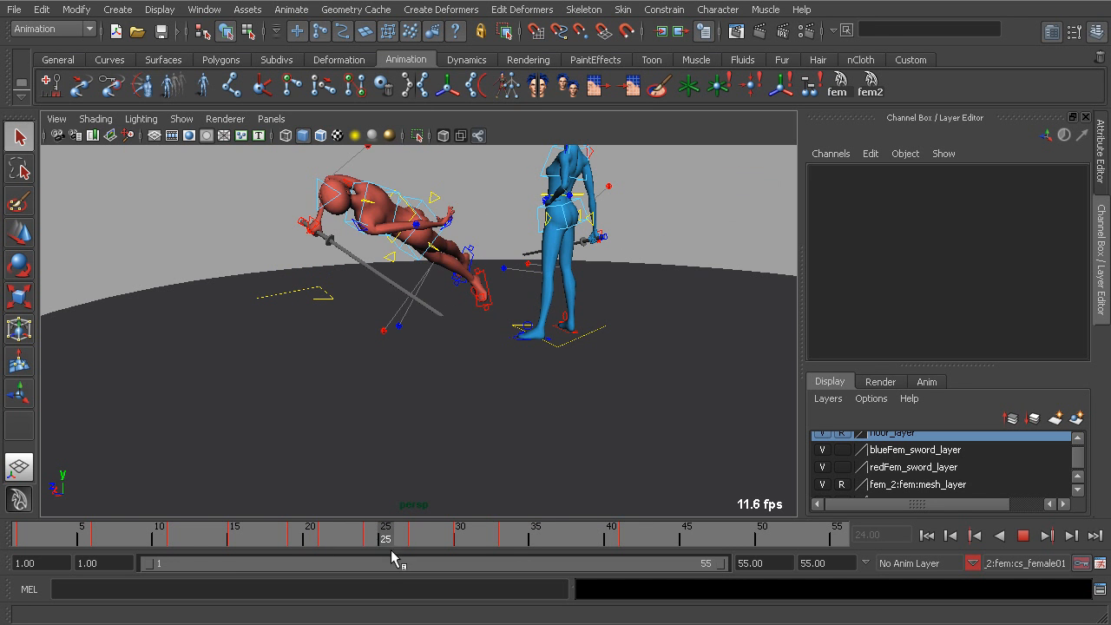
# - Shift the keys in the frame range 27 to 43 one frame later and scrub back over the action
pyautogui.click(410, 552)
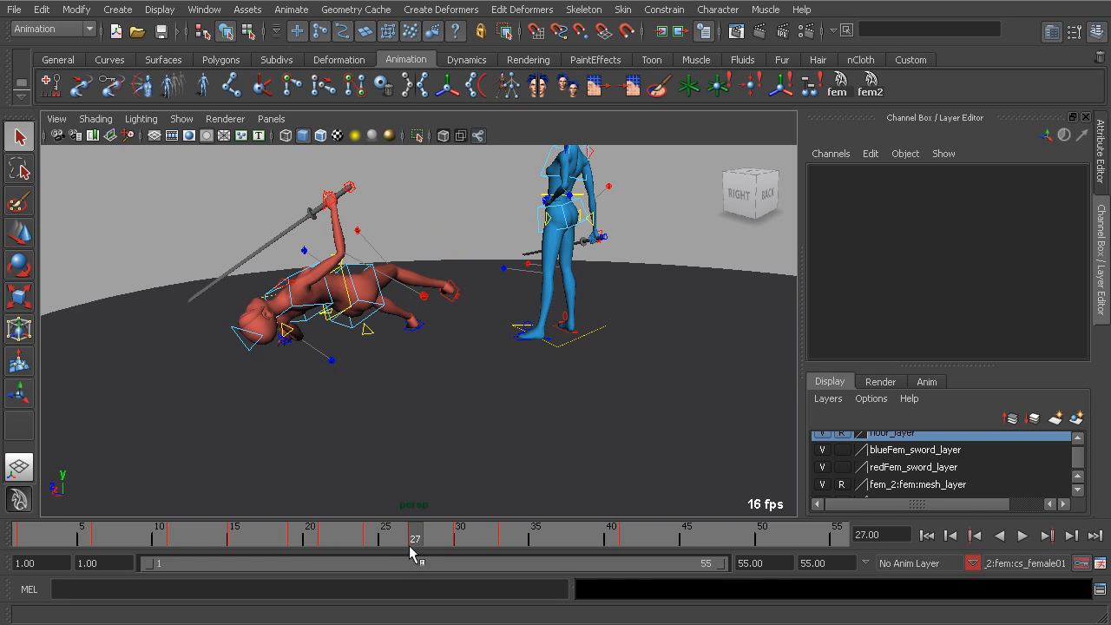
pyautogui.moveTo(419, 530)
pyautogui.mouseDown()
pyautogui.moveTo(371, 538)
pyautogui.moveTo(419, 542)
pyautogui.mouseUp()
pyautogui.keyDown('shift'); pyautogui.moveTo(418, 545); pyautogui.dragTo(643, 557); pyautogui.keyUp('shift')
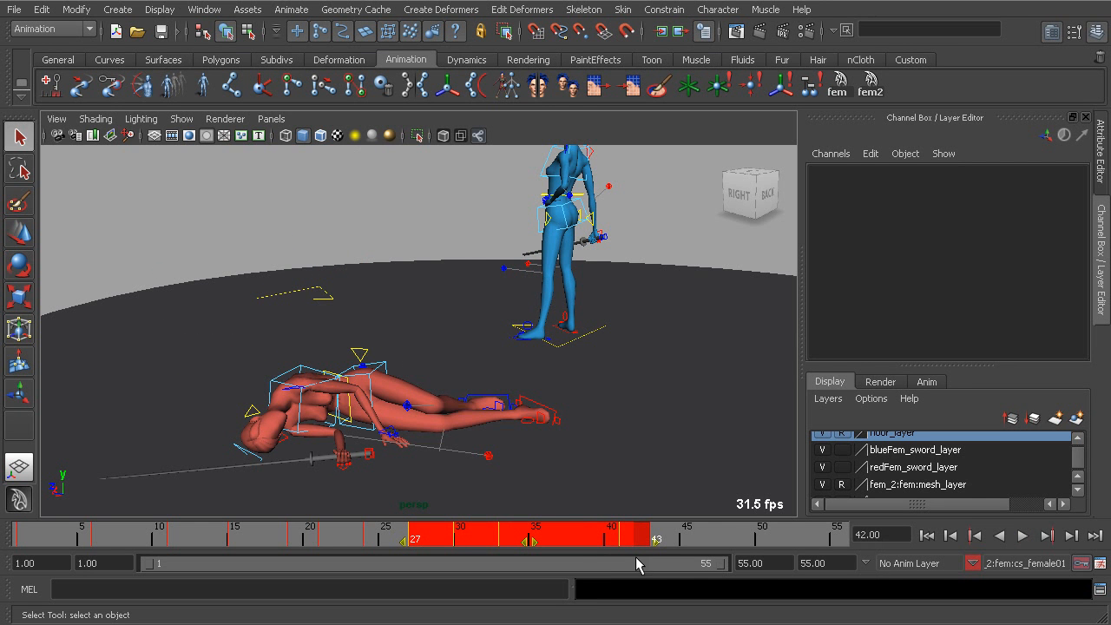
pyautogui.moveTo(534, 542); pyautogui.dragTo(548, 550)
pyautogui.moveTo(323, 542); pyautogui.dragTo(220, 538)
pyautogui.keyDown('alt'); pyautogui.moveTo(351, 450); pyautogui.dragTo(347, 438); pyautogui.keyUp('alt')
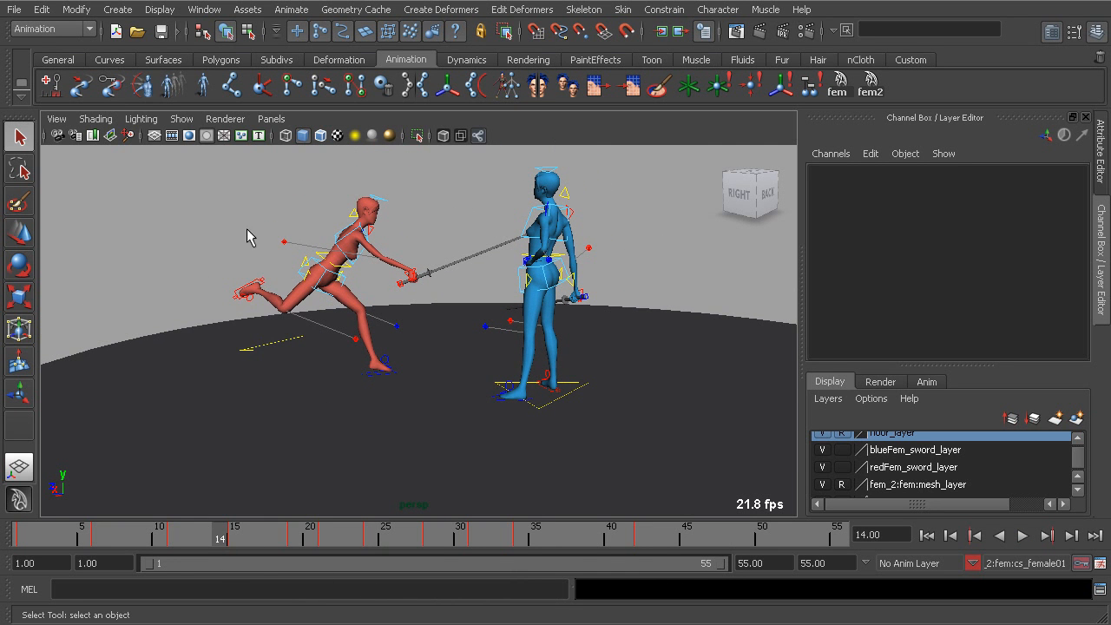
# - Hide the rig control curves in the perspective view and play the whole animation to review it
pyautogui.click(178, 119)
pyautogui.click(181, 119)
pyautogui.click(186, 119)
pyautogui.click(198, 193)
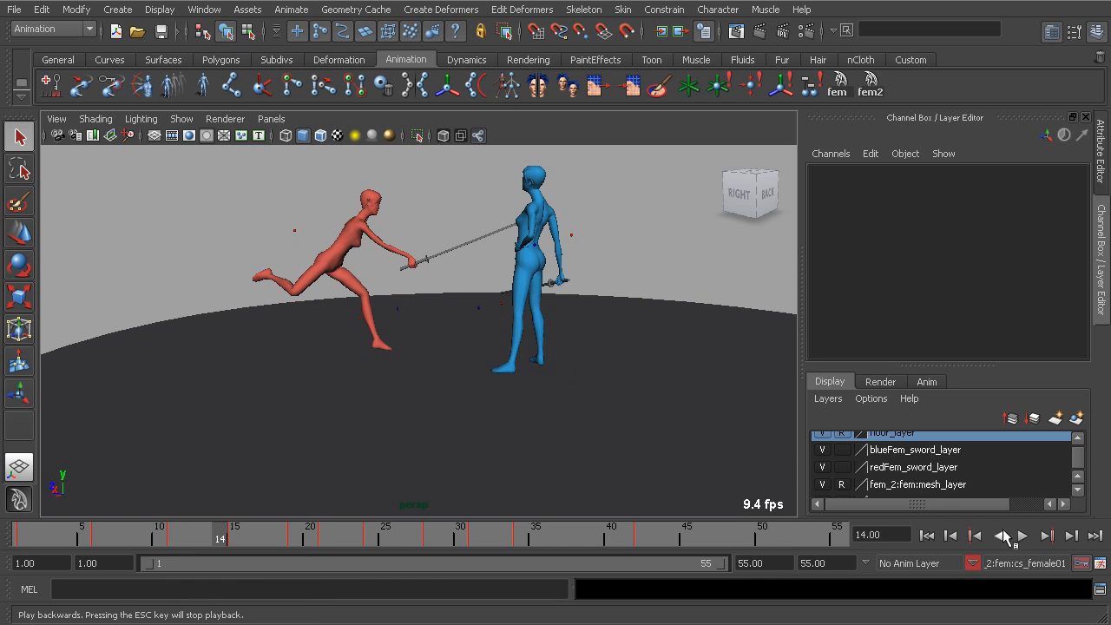
pyautogui.click(1023, 535)
pyautogui.moveTo(515, 372)
pyautogui.keyDown('alt'); pyautogui.mouseDown()
pyautogui.moveTo(484, 367)
pyautogui.moveTo(503, 365)
pyautogui.mouseUp(); pyautogui.keyUp('alt')
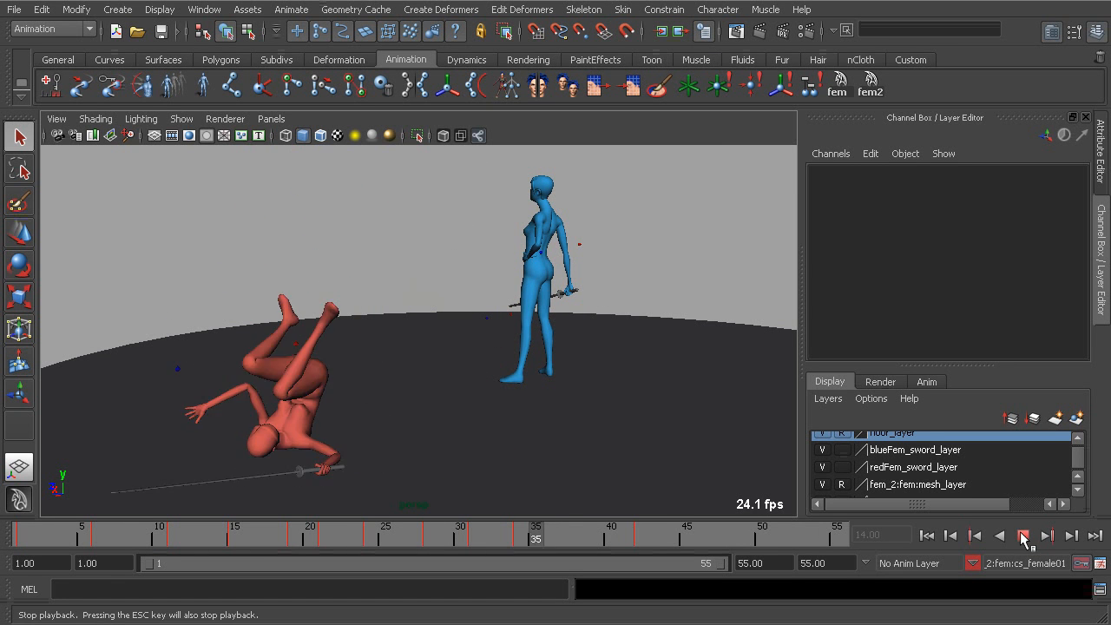
pyautogui.click(1024, 535)
# - Scrub and play from the sword strike through the fall to check the red character's timing
pyautogui.moveTo(300, 545); pyautogui.dragTo(523, 451)
pyautogui.hotkey('alt', 'v')
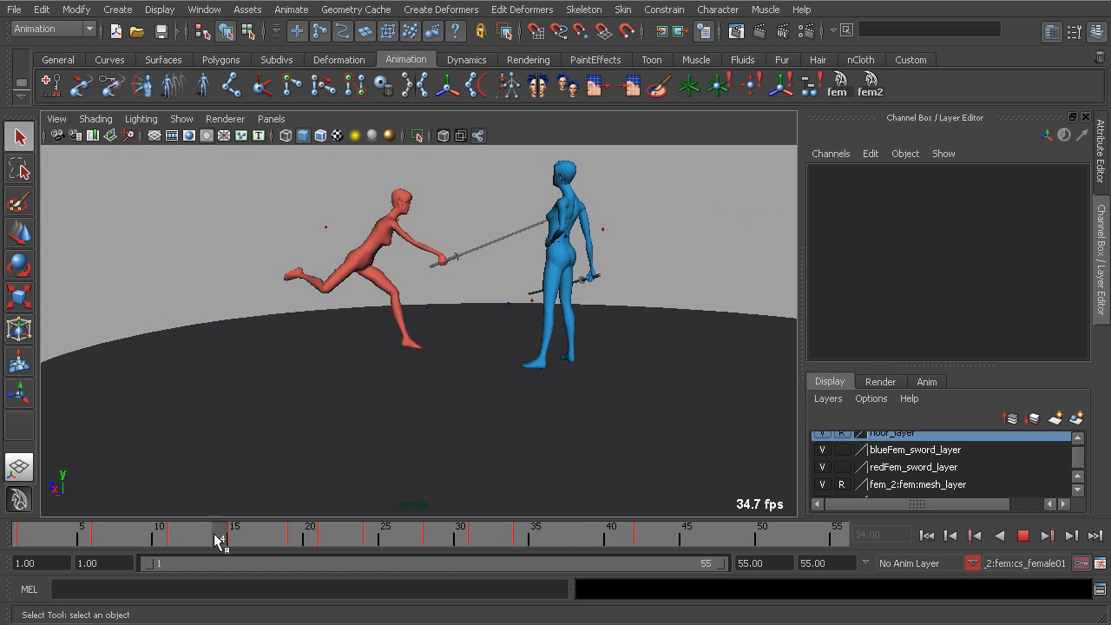
pyautogui.hotkey('alt', 'v')
pyautogui.keyDown('alt'); pyautogui.moveTo(354, 351); pyautogui.dragTo(417, 386); pyautogui.keyUp('alt')
pyautogui.hotkey('alt', 'v')
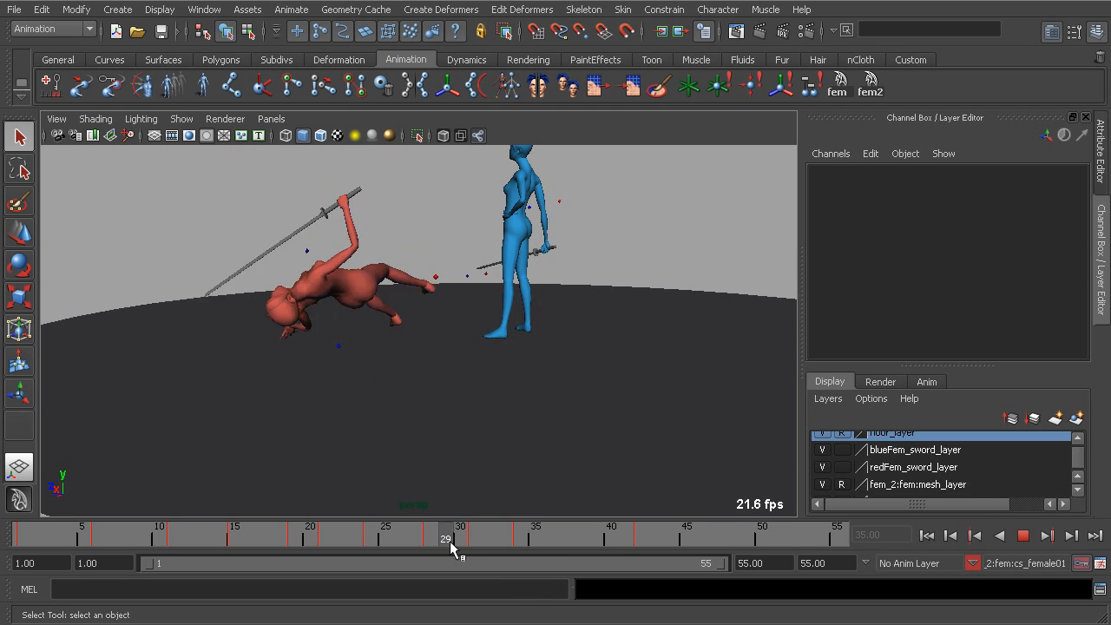
# - Examine the red character's upside-down landing pose up close around frames 34 to 38
pyautogui.moveTo(546, 557)
pyautogui.mouseDown()
pyautogui.moveTo(476, 555)
pyautogui.moveTo(434, 539)
pyautogui.moveTo(563, 559)
pyautogui.moveTo(424, 542)
pyautogui.moveTo(516, 551)
pyautogui.mouseUp()
pyautogui.keyDown('alt'); pyautogui.moveTo(261, 384); pyautogui.dragTo(288, 376); pyautogui.keyUp('alt')
pyautogui.keyDown('alt'); pyautogui.moveTo(288, 376); pyautogui.dragTo(372, 394, button='right'); pyautogui.keyUp('alt')
pyautogui.hotkey('alt', 'v')
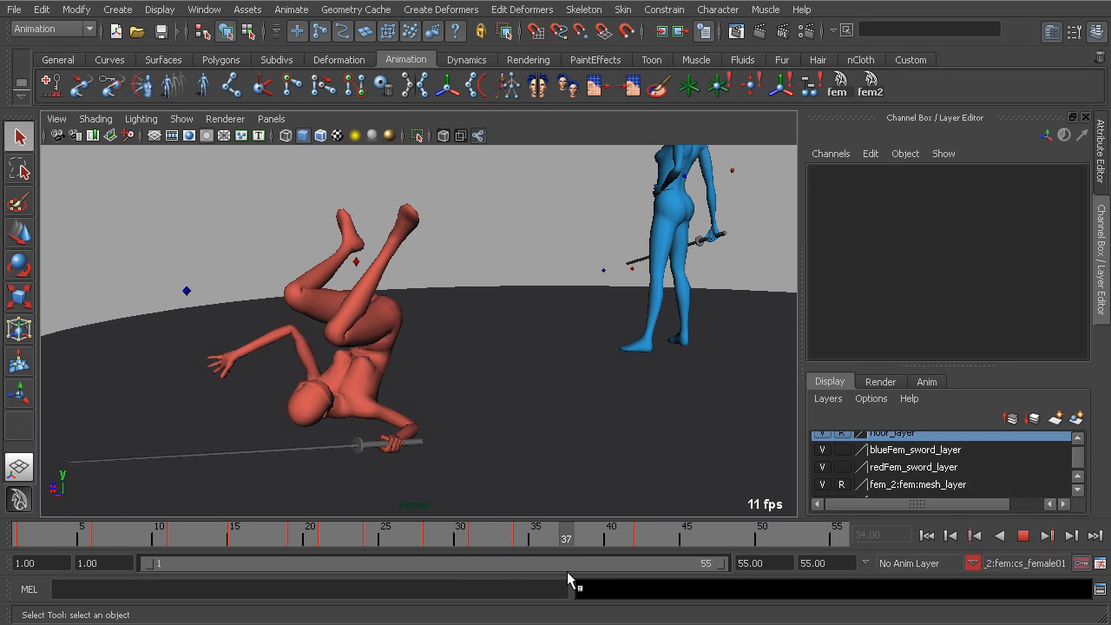
pyautogui.press('Escape')
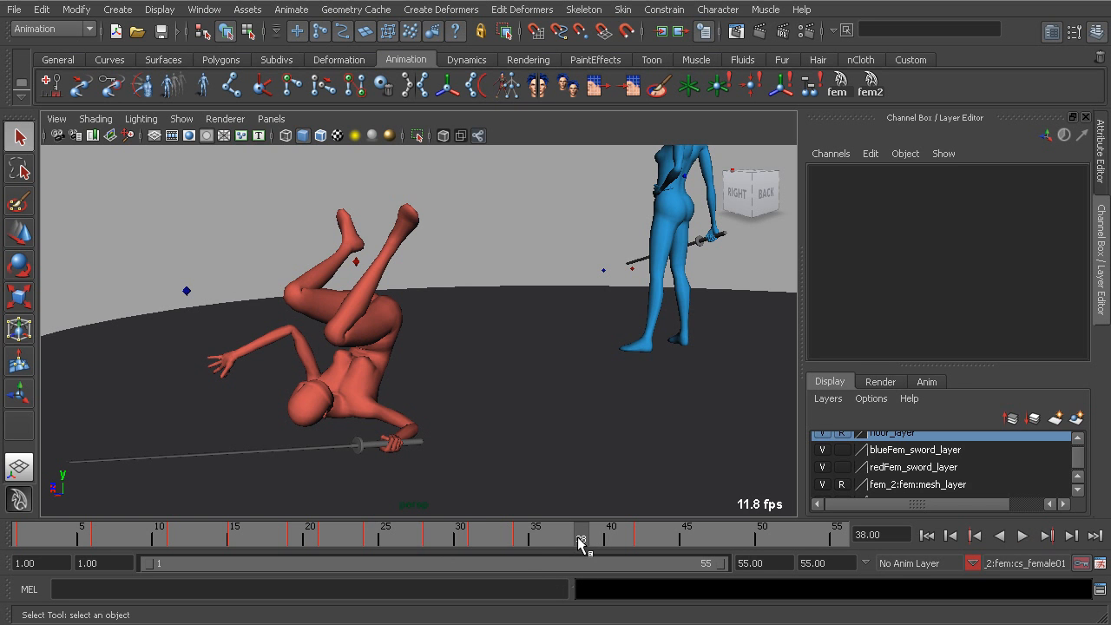
pyautogui.hotkey('alt', 'v')
pyautogui.moveTo(611, 545)
pyautogui.mouseDown()
pyautogui.moveTo(545, 549)
pyautogui.moveTo(582, 555)
pyautogui.mouseUp()
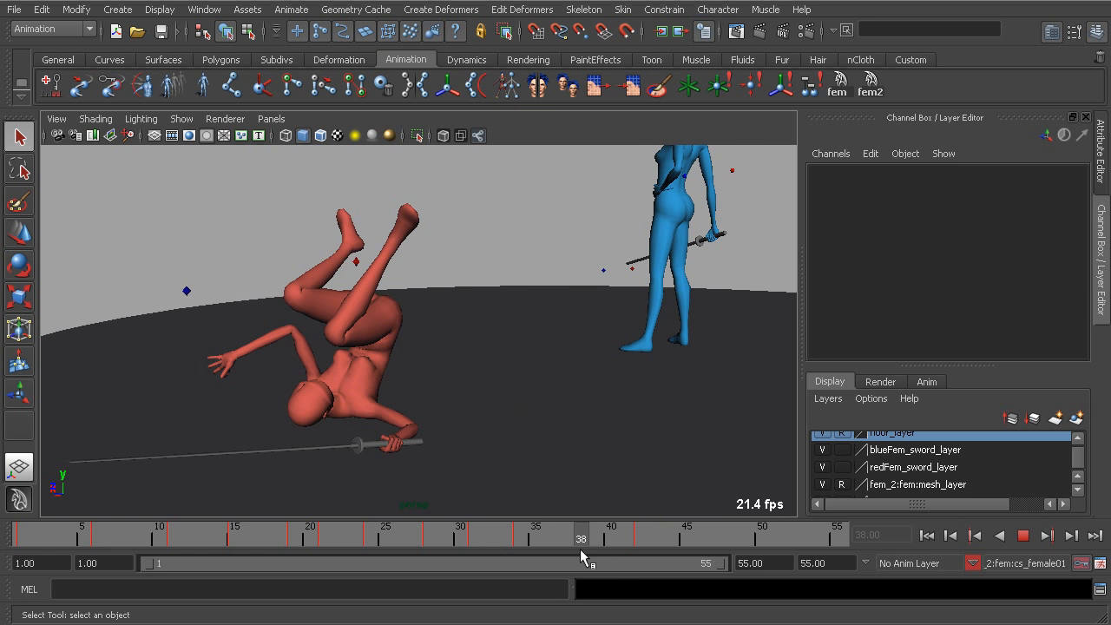
pyautogui.hotkey('alt', 'v')
pyautogui.keyDown('alt'); pyautogui.moveTo(405, 394); pyautogui.dragTo(473, 400, button='middle'); pyautogui.keyUp('alt')
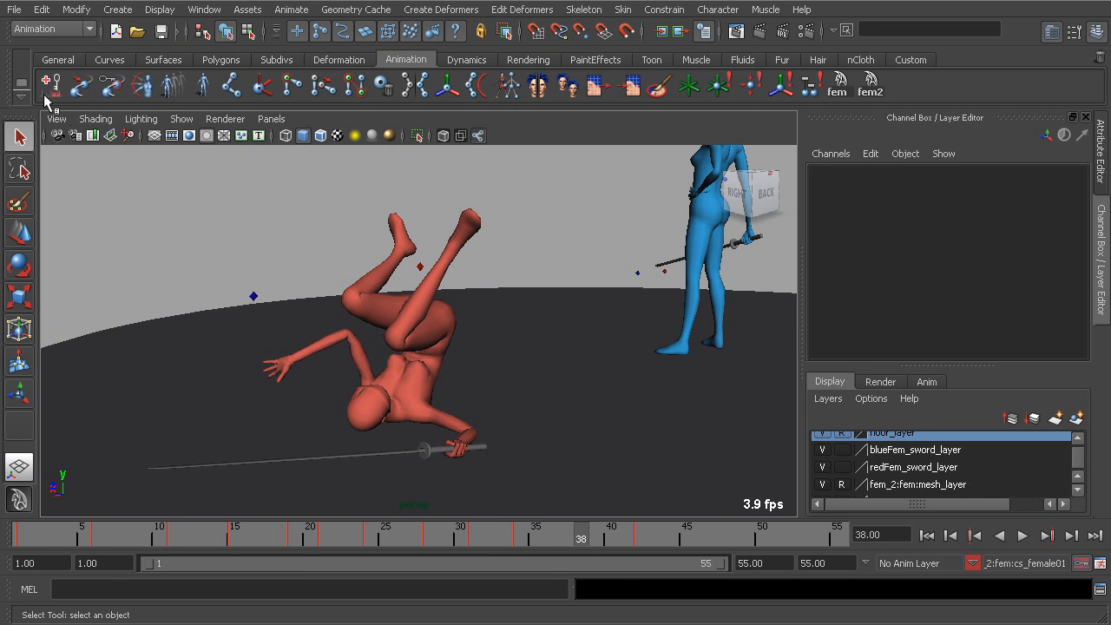
# - Show the rig control curves again and inspect the red character's landing closely around frame 36
pyautogui.click(181, 119)
pyautogui.click(195, 156)
pyautogui.keyDown('alt'); pyautogui.moveTo(417, 347); pyautogui.dragTo(403, 270, button='middle'); pyautogui.keyUp('alt')
pyautogui.keyDown('alt'); pyautogui.moveTo(403, 270); pyautogui.dragTo(390, 283); pyautogui.keyUp('alt')
pyautogui.keyDown('alt'); pyautogui.moveTo(389, 283); pyautogui.dragTo(460, 317, button='right'); pyautogui.keyUp('alt')
pyautogui.moveTo(460, 316)
pyautogui.keyDown('alt'); pyautogui.mouseDown(button='middle')
pyautogui.moveTo(488, 330)
pyautogui.moveTo(493, 389)
pyautogui.mouseUp(button='middle'); pyautogui.keyUp('alt')
pyautogui.moveTo(538, 537)
pyautogui.mouseDown()
pyautogui.moveTo(550, 535)
pyautogui.moveTo(461, 536)
pyautogui.moveTo(556, 538)
pyautogui.mouseUp()
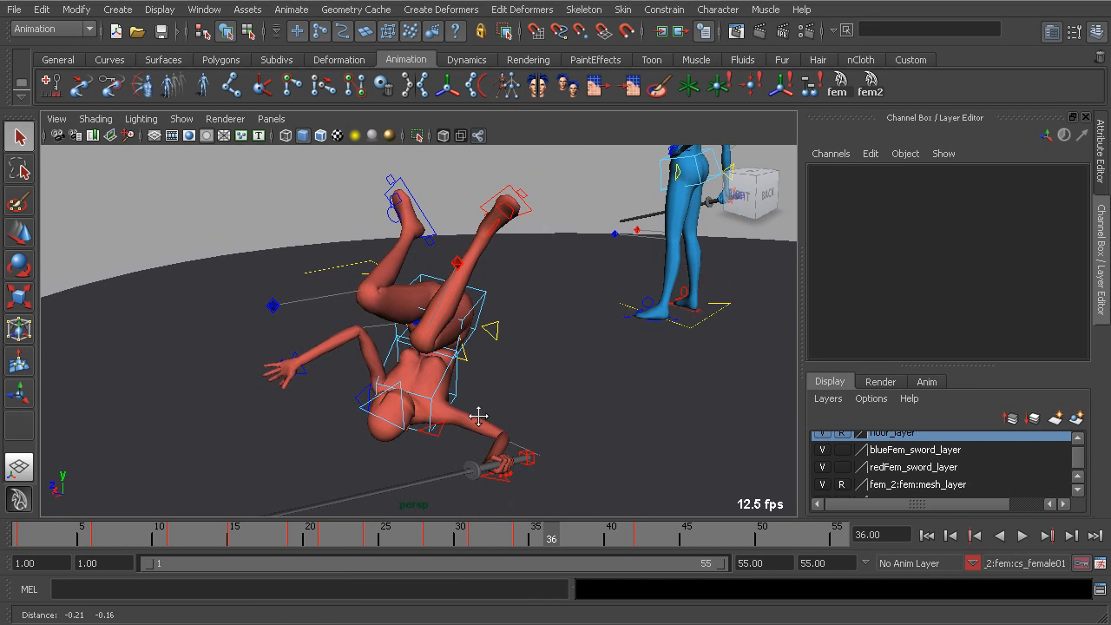
pyautogui.hotkey('alt', 'v')
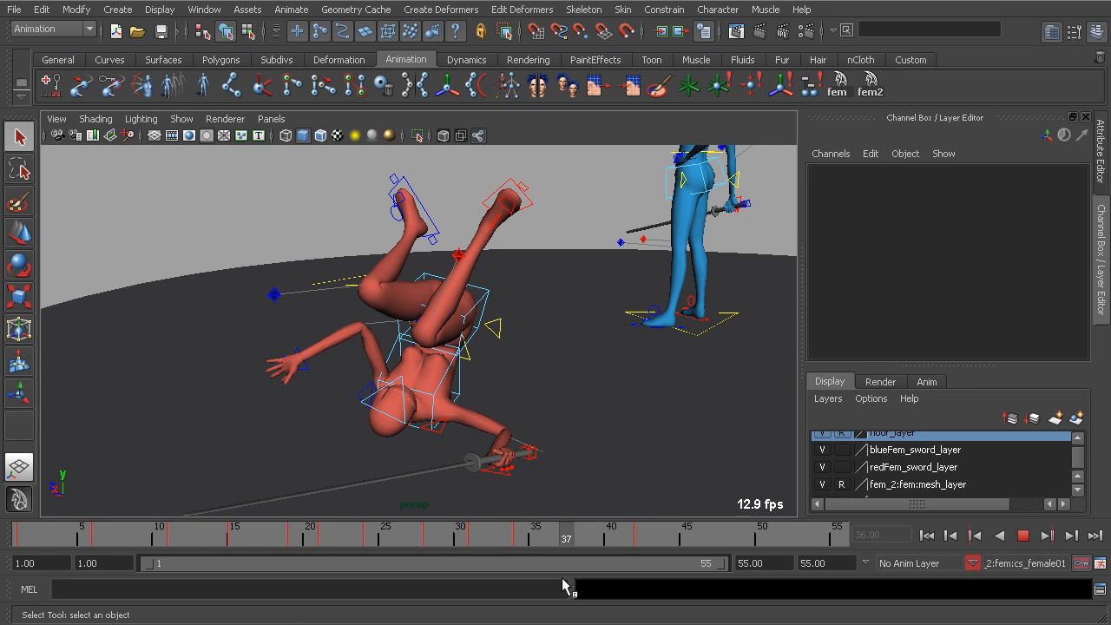
pyautogui.hotkey('alt', 'v')
# - Rotate the red character's COG control at frame 38 to about 25, -440, 146 degrees
pyautogui.keyDown('alt'); pyautogui.moveTo(503, 488); pyautogui.dragTo(510, 291); pyautogui.keyUp('alt')
pyautogui.click(496, 350)
pyautogui.press('e')
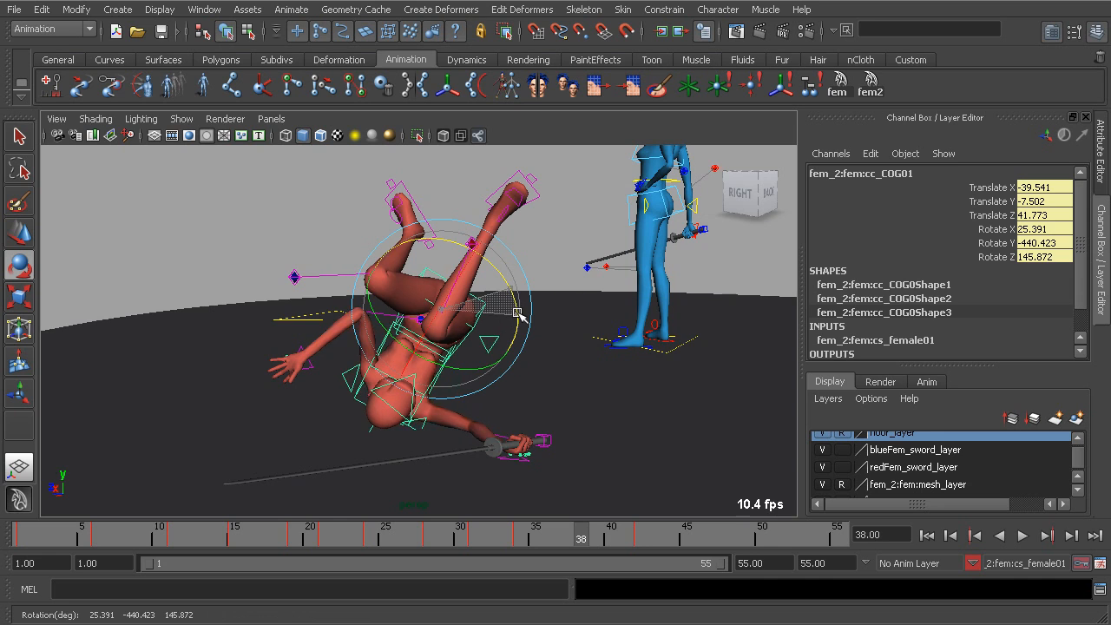
pyautogui.moveTo(517, 316); pyautogui.dragTo(518, 320)
pyautogui.keyDown('alt'); pyautogui.moveTo(517, 319); pyautogui.dragTo(473, 323); pyautogui.keyUp('alt')
# - Select all of the red character's controls, move them slightly at frame 38 and scrub to check the pose
pyautogui.click(871, 95)
pyautogui.moveTo(547, 304)
pyautogui.keyDown('alt'); pyautogui.mouseDown()
pyautogui.moveTo(564, 286)
pyautogui.moveTo(577, 334)
pyautogui.moveTo(556, 297)
pyautogui.mouseUp(); pyautogui.keyUp('alt')
pyautogui.press('w')
pyautogui.keyDown('alt'); pyautogui.moveTo(507, 351); pyautogui.dragTo(582, 408); pyautogui.keyUp('alt')
pyautogui.keyDown('alt'); pyautogui.moveTo(667, 444); pyautogui.dragTo(646, 453); pyautogui.keyUp('alt')
pyautogui.keyDown('alt'); pyautogui.moveTo(647, 453); pyautogui.dragTo(621, 382, button='middle'); pyautogui.keyUp('alt')
pyautogui.moveTo(607, 405)
pyautogui.mouseDown()
pyautogui.moveTo(628, 422)
pyautogui.moveTo(595, 459)
pyautogui.moveTo(603, 407)
pyautogui.mouseUp()
pyautogui.moveTo(590, 542); pyautogui.dragTo(558, 538)
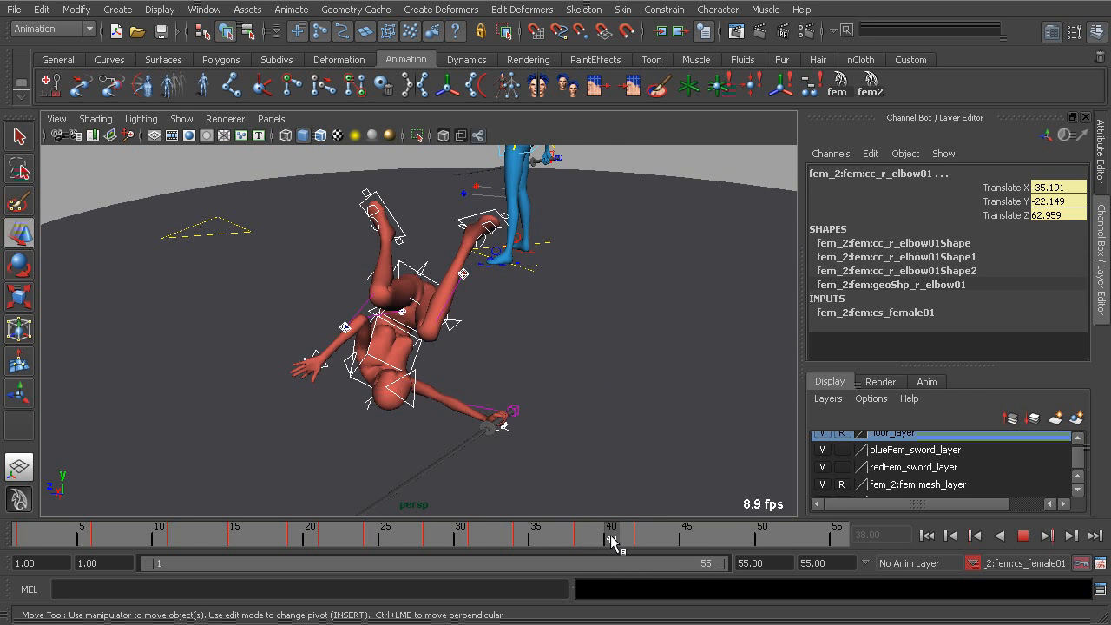
# - Move the red character's right foot control to about -38.834, 8.411, 52.87 to tuck the leg during the fall
pyautogui.keyDown('alt'); pyautogui.moveTo(521, 434); pyautogui.dragTo(357, 365); pyautogui.keyUp('alt')
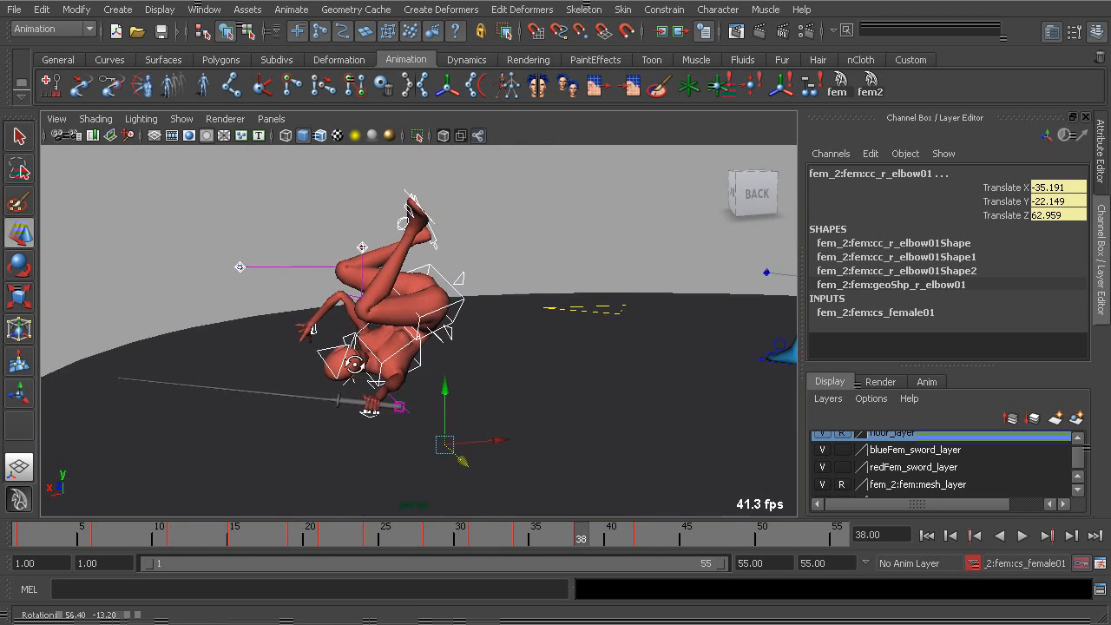
pyautogui.keyDown('alt'); pyautogui.moveTo(357, 364); pyautogui.dragTo(419, 375, button='right'); pyautogui.keyUp('alt')
pyautogui.keyDown('alt'); pyautogui.moveTo(441, 380); pyautogui.dragTo(421, 363); pyautogui.keyUp('alt')
pyautogui.moveTo(587, 542)
pyautogui.mouseDown()
pyautogui.moveTo(550, 541)
pyautogui.moveTo(595, 541)
pyautogui.mouseUp()
pyautogui.keyDown('alt'); pyautogui.moveTo(521, 451); pyautogui.dragTo(521, 357); pyautogui.keyUp('alt')
pyautogui.keyDown('alt'); pyautogui.moveTo(521, 357); pyautogui.dragTo(533, 373, button='middle'); pyautogui.keyUp('alt')
pyautogui.keyDown('alt'); pyautogui.moveTo(533, 373); pyautogui.dragTo(345, 287); pyautogui.keyUp('alt')
pyautogui.click(478, 234)
pyautogui.click(422, 274)
pyautogui.moveTo(421, 274); pyautogui.dragTo(332, 330)
# - Rotate the red character's right foot control to about 322.989, 17.661, 96.4 degrees
pyautogui.press('e')
pyautogui.moveTo(308, 245); pyautogui.dragTo(293, 271)
pyautogui.moveTo(378, 251); pyautogui.dragTo(350, 232)
pyautogui.keyDown('alt'); pyautogui.moveTo(347, 274); pyautogui.dragTo(450, 308); pyautogui.keyUp('alt')
pyautogui.keyDown('alt'); pyautogui.moveTo(439, 320); pyautogui.dragTo(632, 421); pyautogui.keyUp('alt')
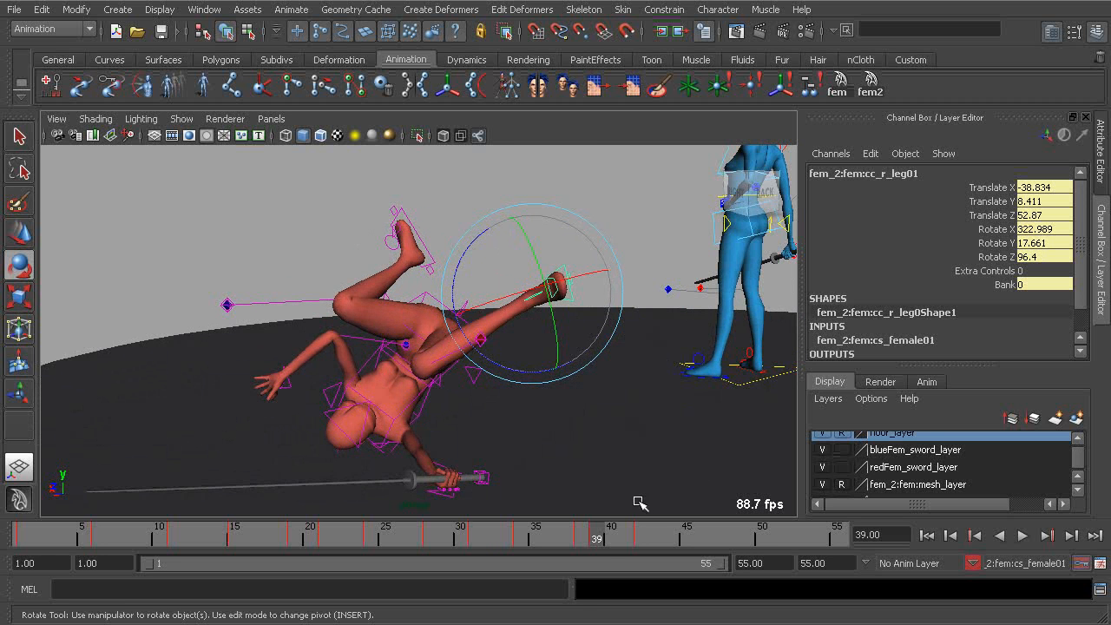
# - Delete the key at frame 39 and scrub through frames 34 to 42 to check the leg motion
pyautogui.keyDown('alt'); pyautogui.moveTo(590, 500); pyautogui.dragTo(508, 397); pyautogui.keyUp('alt')
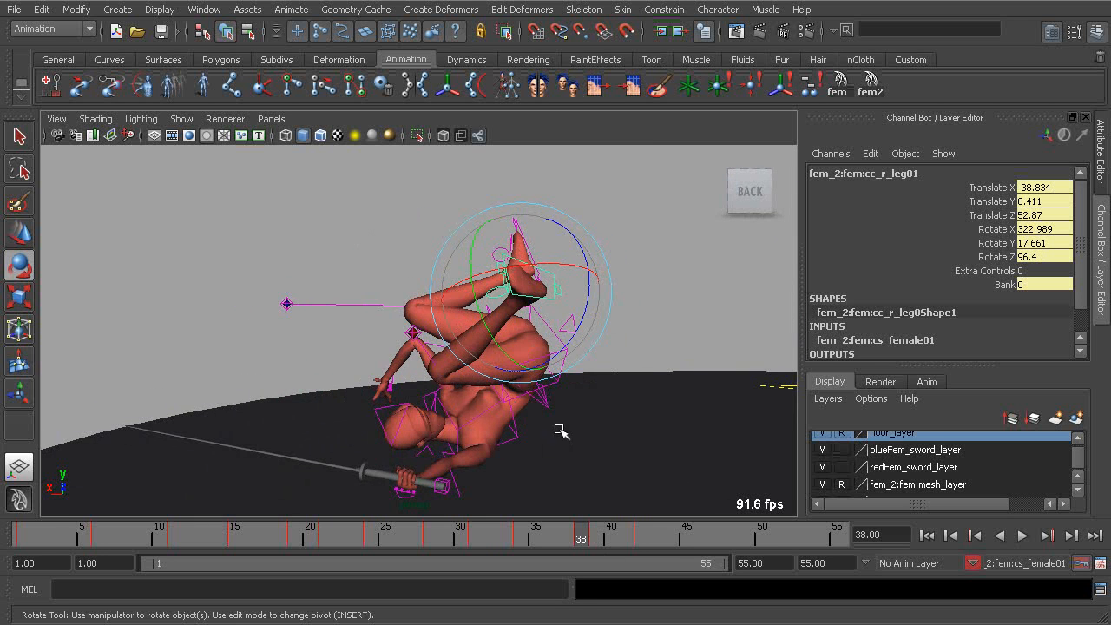
pyautogui.rightClick(597, 541)
pyautogui.click(630, 590)
pyautogui.hotkey('alt', 'v')
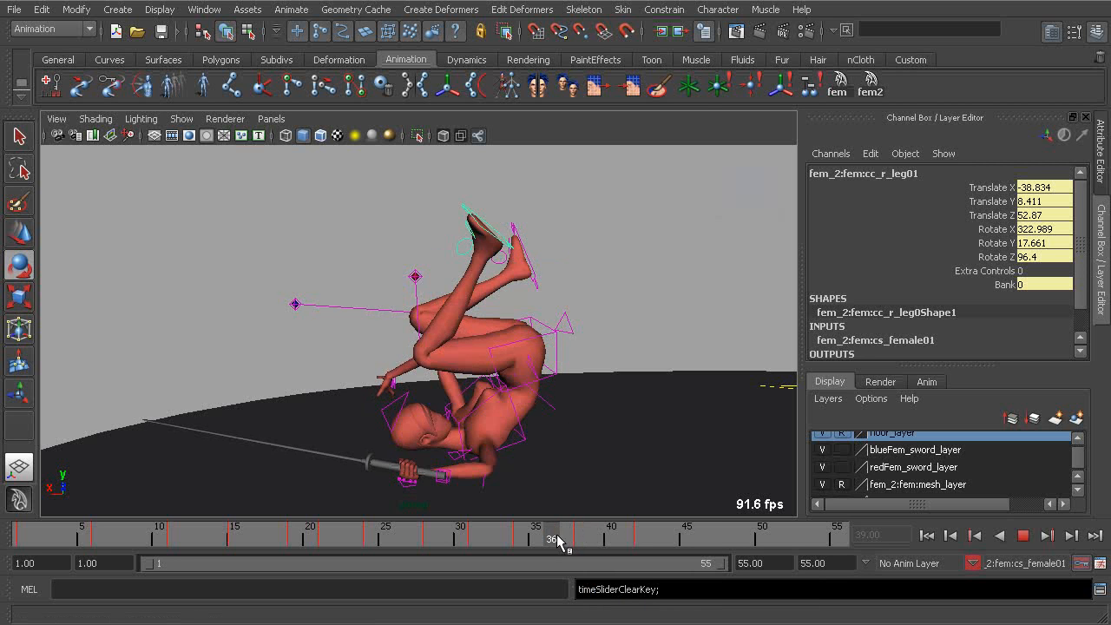
pyautogui.moveTo(570, 537); pyautogui.dragTo(590, 540)
pyautogui.keyDown('alt'); pyautogui.moveTo(576, 449); pyautogui.dragTo(595, 426); pyautogui.keyUp('alt')
pyautogui.keyDown('alt'); pyautogui.moveTo(596, 426); pyautogui.dragTo(527, 380, button='right'); pyautogui.keyUp('alt')
pyautogui.moveTo(590, 531); pyautogui.dragTo(522, 545)
pyautogui.hotkey('alt', 'v')
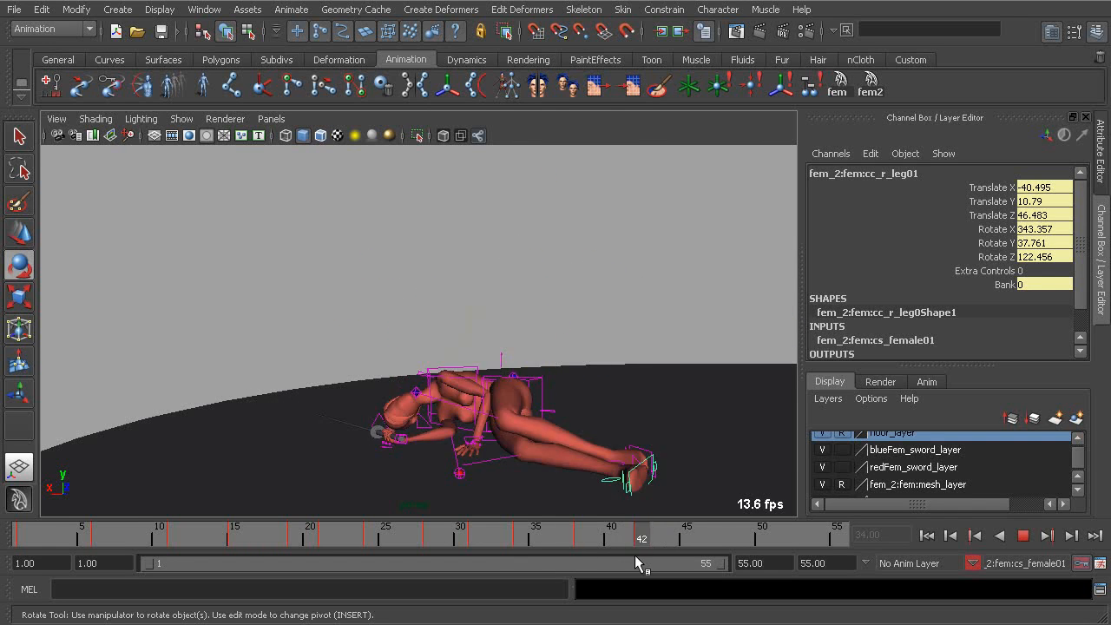
pyautogui.click(579, 552)
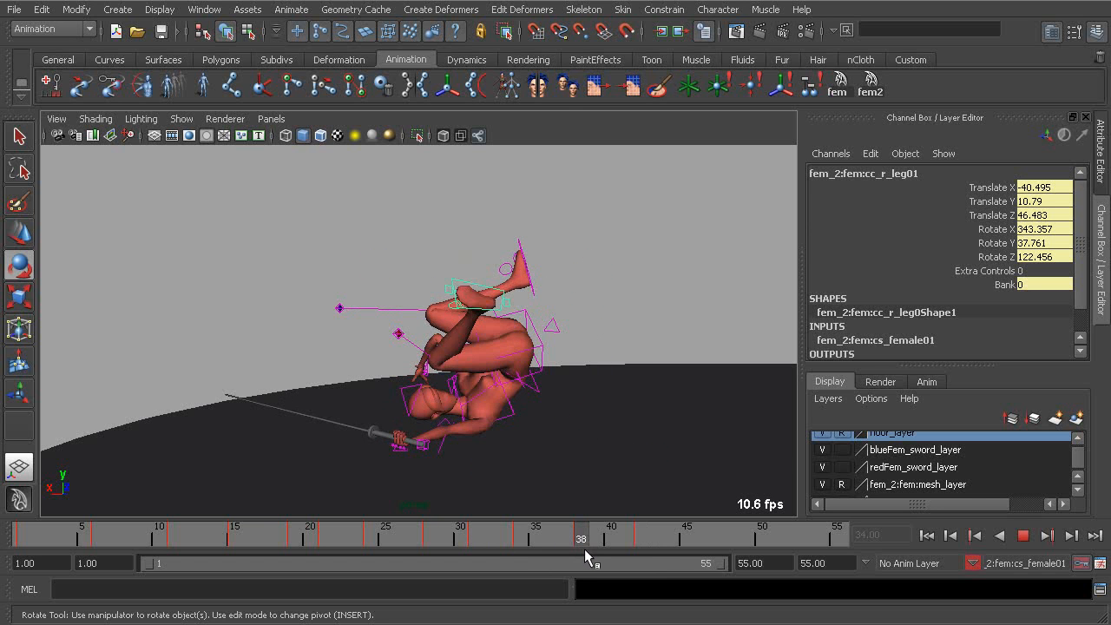
# - Move the red character's right foot control to about -36.208, 8.411, 52.87 at frame 38 and scrub to check it
pyautogui.press('w')
pyautogui.keyDown('alt'); pyautogui.moveTo(555, 373); pyautogui.dragTo(539, 314); pyautogui.keyUp('alt')
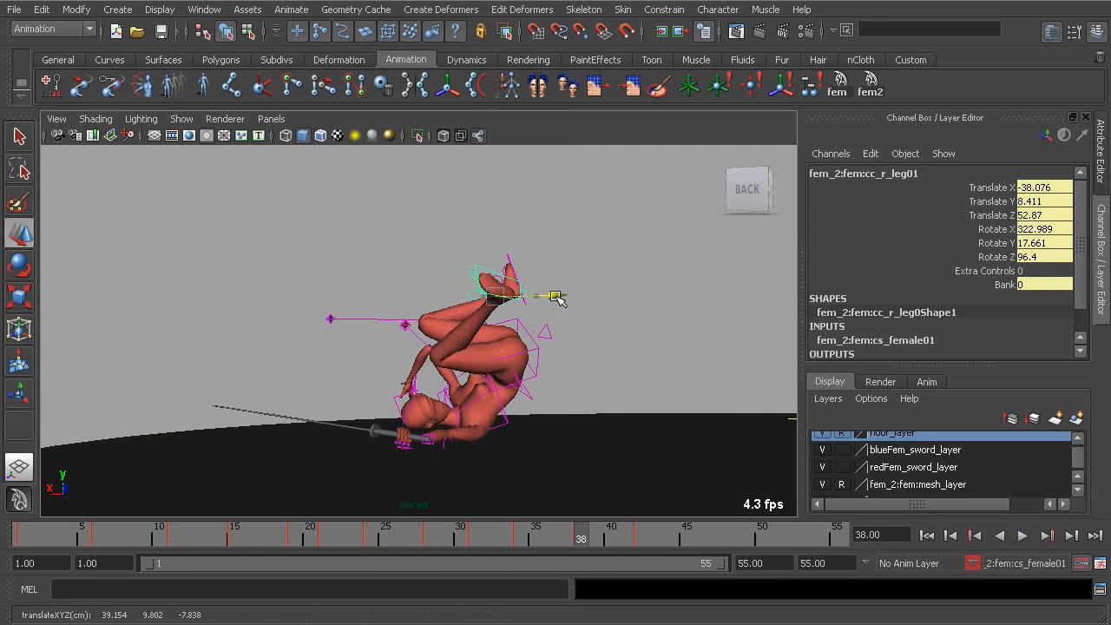
pyautogui.keyDown('alt'); pyautogui.moveTo(534, 406); pyautogui.dragTo(538, 445); pyautogui.keyUp('alt')
pyautogui.moveTo(584, 544); pyautogui.dragTo(489, 534)
pyautogui.moveTo(604, 546); pyautogui.dragTo(569, 553)
pyautogui.keyDown('alt'); pyautogui.moveTo(495, 330); pyautogui.dragTo(531, 335); pyautogui.keyUp('alt')
pyautogui.moveTo(569, 524); pyautogui.dragTo(576, 525)
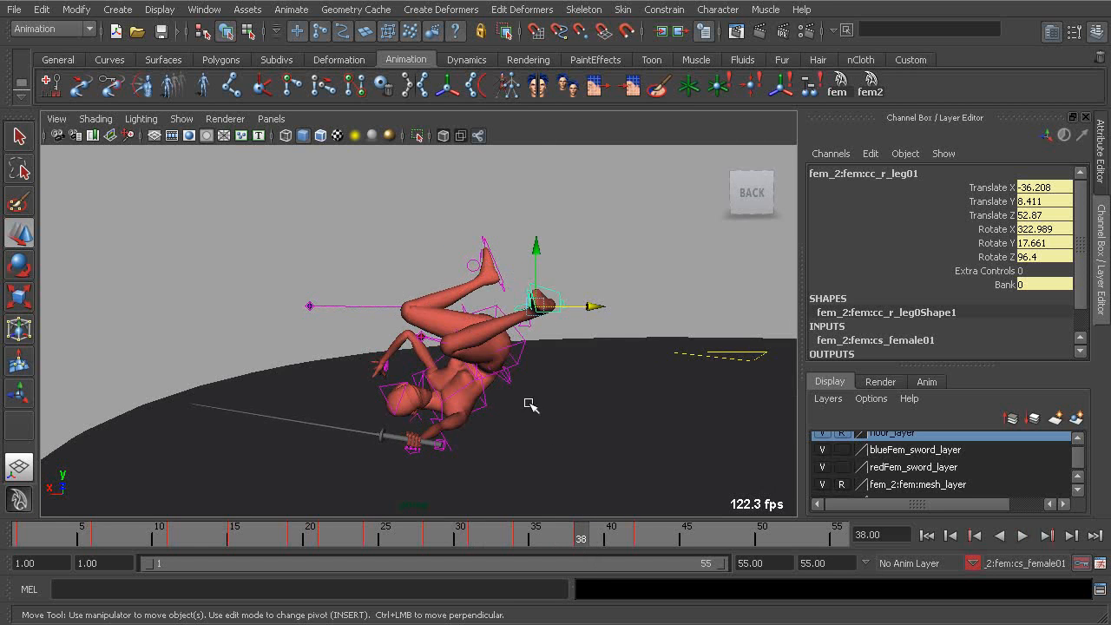
# - Rotate the red character's right foot control at frame 38 to adjust the foot's angle
pyautogui.keyDown('alt'); pyautogui.moveTo(526, 332); pyautogui.dragTo(526, 366); pyautogui.keyUp('alt')
pyautogui.press('e')
pyautogui.moveTo(578, 342); pyautogui.dragTo(588, 454)
pyautogui.moveTo(582, 525)
pyautogui.mouseDown()
pyautogui.moveTo(503, 529)
pyautogui.moveTo(570, 534)
pyautogui.moveTo(660, 565)
pyautogui.moveTo(580, 543)
pyautogui.mouseUp()
pyautogui.keyDown('alt'); pyautogui.moveTo(512, 368); pyautogui.dragTo(465, 271); pyautogui.keyUp('alt')
pyautogui.press('e')
# - Select the red character's left foot control and move it to about -40.572, 10.637, 47.018
pyautogui.click(344, 306)
pyautogui.keyDown('alt'); pyautogui.moveTo(347, 309); pyautogui.dragTo(521, 321); pyautogui.keyUp('alt')
pyautogui.press('w')
pyautogui.click(342, 326)
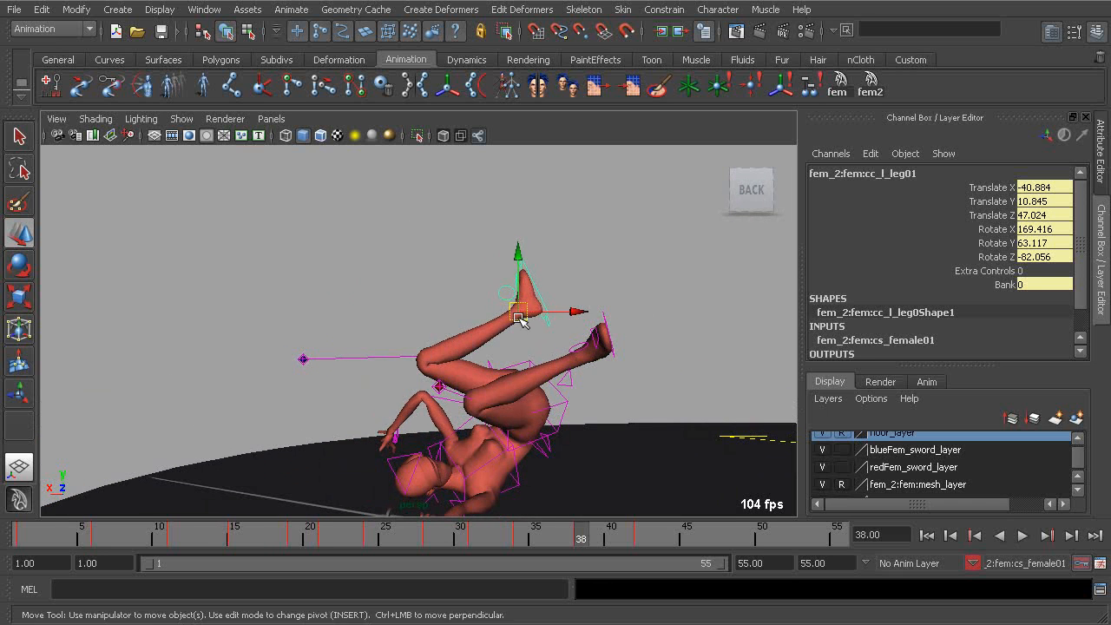
# - Rotate the left foot control to about 5.668, 61.873, -252.285 degrees and scrub through the fall to check it
pyautogui.press('e')
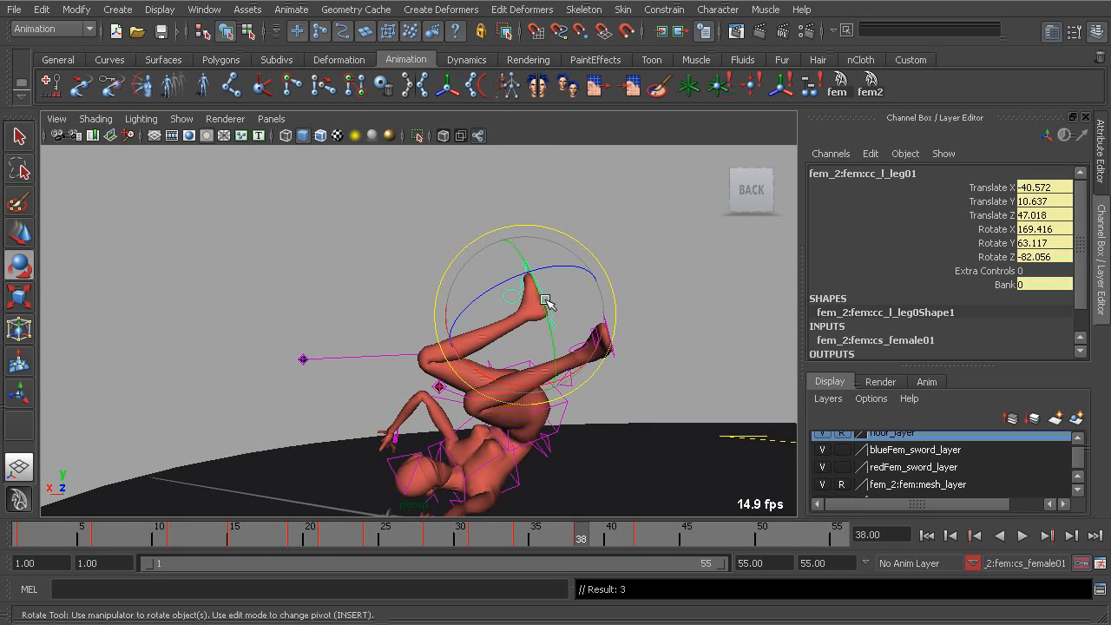
pyautogui.keyDown('alt'); pyautogui.moveTo(644, 339); pyautogui.dragTo(570, 327); pyautogui.keyUp('alt')
pyautogui.moveTo(489, 303); pyautogui.dragTo(490, 324)
pyautogui.keyDown('alt'); pyautogui.moveTo(603, 364); pyautogui.dragTo(418, 373); pyautogui.keyUp('alt')
pyautogui.moveTo(504, 333); pyautogui.dragTo(520, 452)
pyautogui.moveTo(577, 542)
pyautogui.mouseDown()
pyautogui.moveTo(533, 545)
pyautogui.moveTo(617, 546)
pyautogui.moveTo(564, 552)
pyautogui.moveTo(496, 535)
pyautogui.moveTo(578, 538)
pyautogui.mouseUp()
pyautogui.keyDown('alt'); pyautogui.moveTo(489, 464); pyautogui.dragTo(597, 418); pyautogui.keyUp('alt')
pyautogui.moveTo(561, 536); pyautogui.dragTo(581, 553)
pyautogui.keyDown('alt'); pyautogui.moveTo(546, 276); pyautogui.dragTo(538, 205); pyautogui.keyUp('alt')
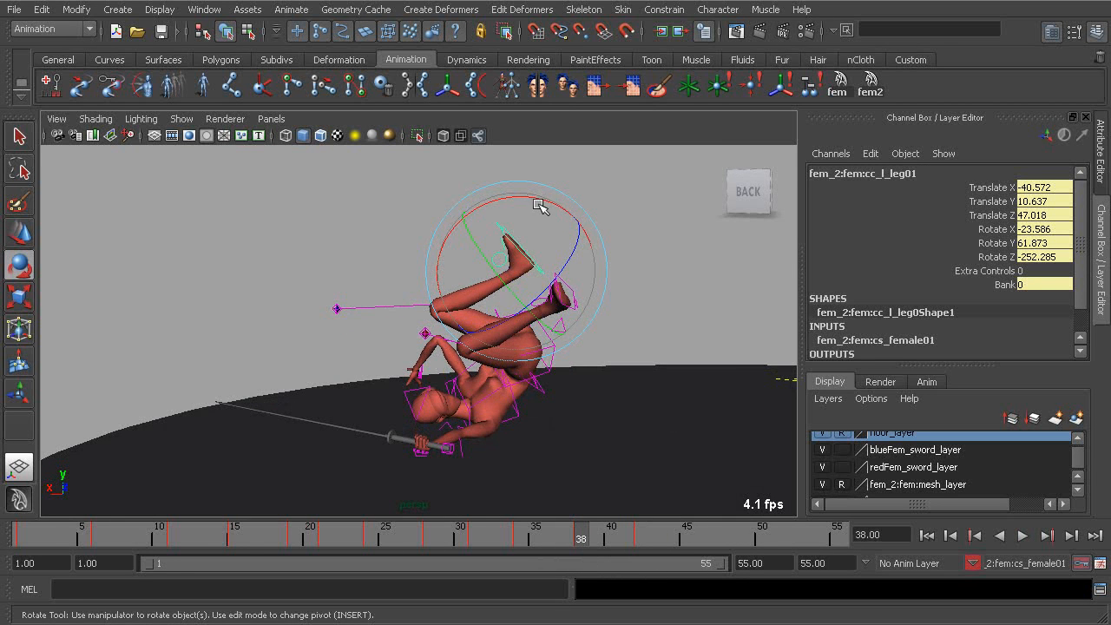
pyautogui.hotkey('alt', 'v')
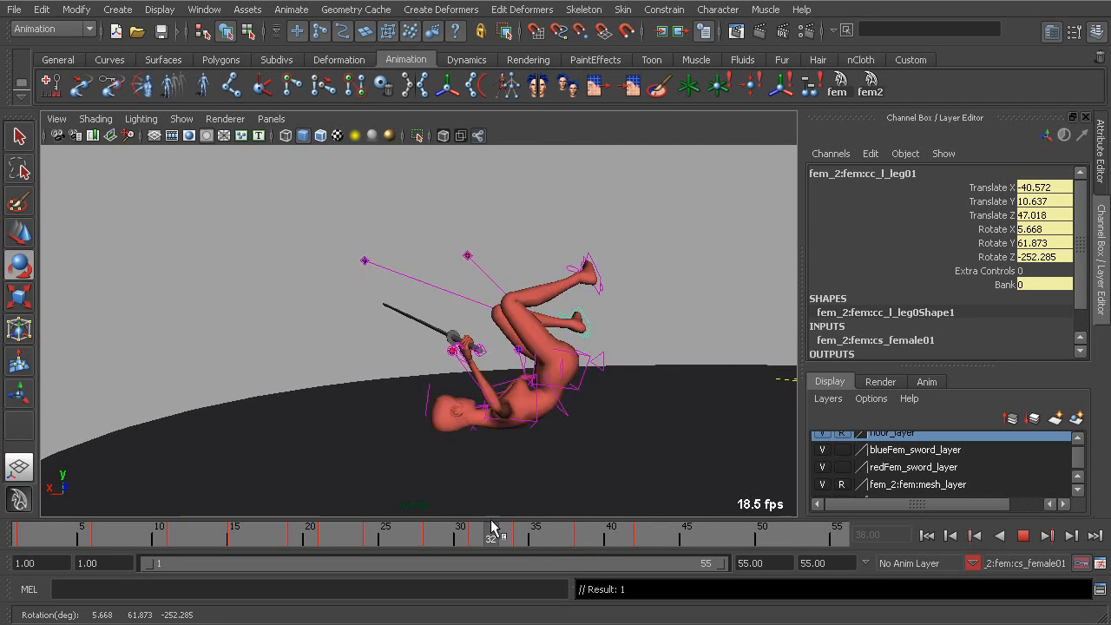
pyautogui.moveTo(544, 549); pyautogui.dragTo(588, 552)
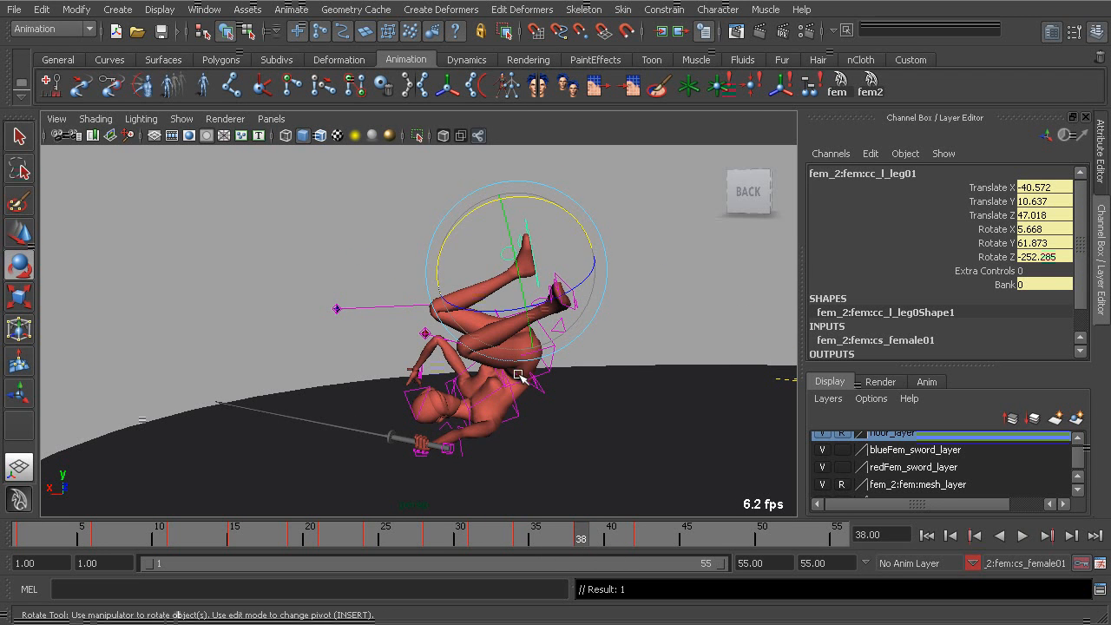
# - Move the left foot control to about -38.353, 10.758, 46.678 at frame 38 and scrub the leg motion through frame 42
pyautogui.press('w')
pyautogui.moveTo(521, 272); pyautogui.dragTo(560, 278)
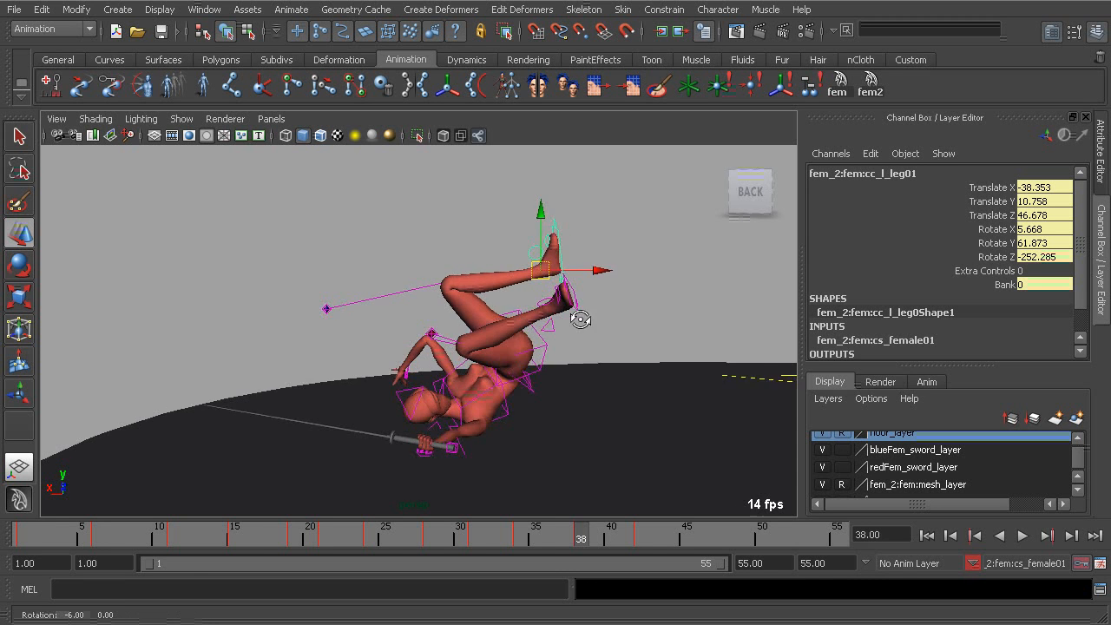
pyautogui.moveTo(598, 526); pyautogui.dragTo(566, 537)
pyautogui.keyDown('alt'); pyautogui.moveTo(429, 417); pyautogui.dragTo(511, 408); pyautogui.keyUp('alt')
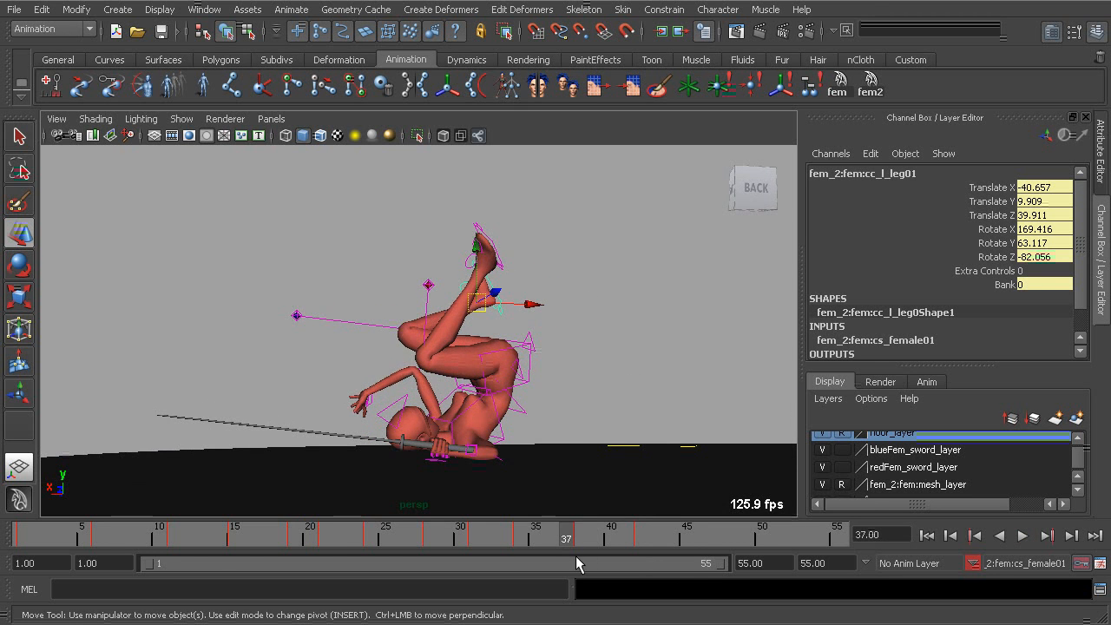
pyautogui.hotkey('alt', 'v')
pyautogui.moveTo(563, 548); pyautogui.dragTo(533, 544)
pyautogui.keyDown('alt'); pyautogui.moveTo(424, 443); pyautogui.dragTo(446, 429, button='middle'); pyautogui.keyUp('alt')
pyautogui.hotkey('alt', 'v')
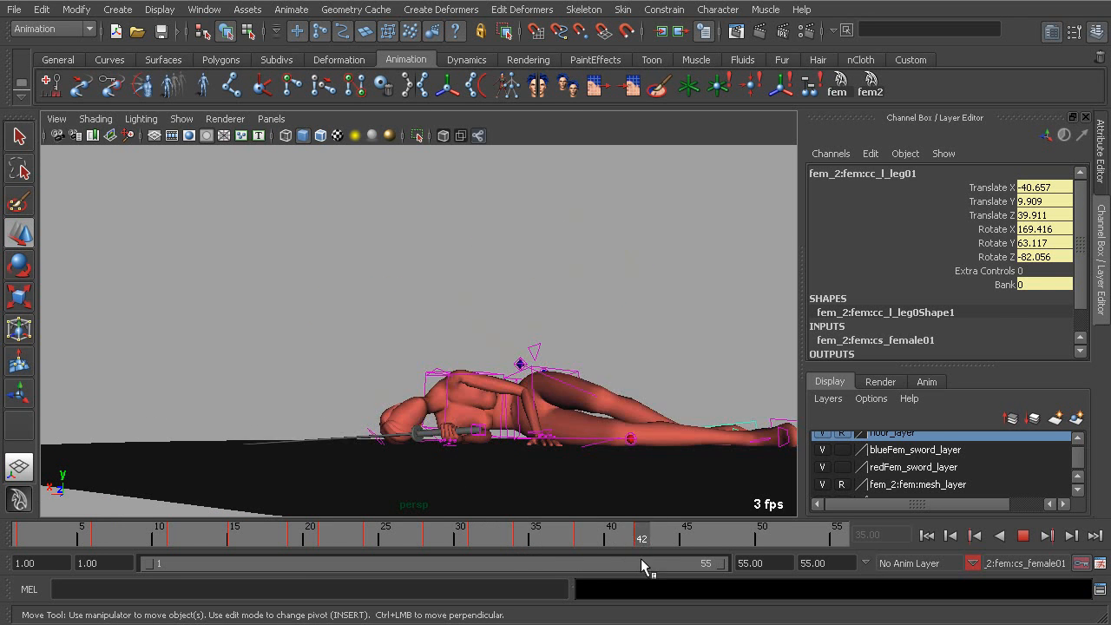
pyautogui.hotkey('alt', 'v')
# - Select the red character's right hand control at frame 38 and rotate it to about 2.959, -103.964, -177.662 degrees
pyautogui.keyDown('alt'); pyautogui.moveTo(365, 387); pyautogui.dragTo(421, 419); pyautogui.keyUp('alt')
pyautogui.keyDown('alt'); pyautogui.moveTo(422, 418); pyautogui.dragTo(480, 477, button='right'); pyautogui.keyUp('alt')
pyautogui.click(484, 476)
pyautogui.click(491, 477)
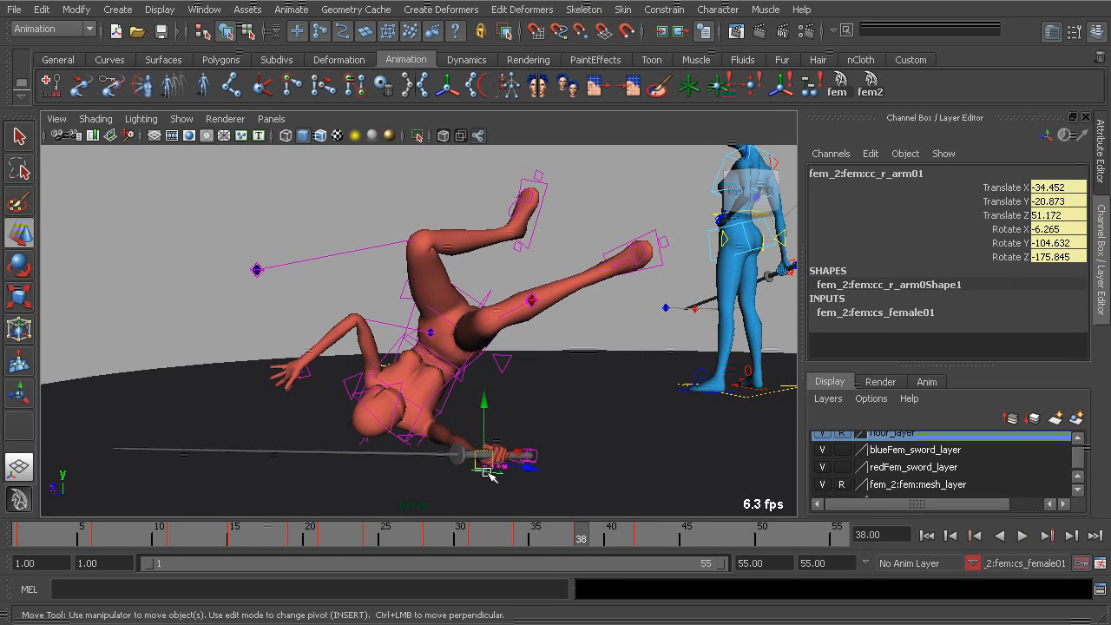
pyautogui.press('e')
pyautogui.moveTo(434, 415); pyautogui.dragTo(465, 477)
pyautogui.moveTo(547, 489); pyautogui.dragTo(543, 488)
# - Move the right hand control holding the sword to about -34.361, -21.22, 48.724 at frame 38
pyautogui.keyDown('alt'); pyautogui.moveTo(423, 488); pyautogui.dragTo(460, 354); pyautogui.keyUp('alt')
pyautogui.press('w')
pyautogui.click(446, 330)
pyautogui.moveTo(568, 533)
pyautogui.mouseDown()
pyautogui.moveTo(521, 533)
pyautogui.moveTo(660, 566)
pyautogui.moveTo(491, 541)
pyautogui.moveTo(583, 548)
pyautogui.mouseUp()
pyautogui.keyDown('alt'); pyautogui.moveTo(441, 363); pyautogui.dragTo(478, 386, button='middle'); pyautogui.keyUp('alt')
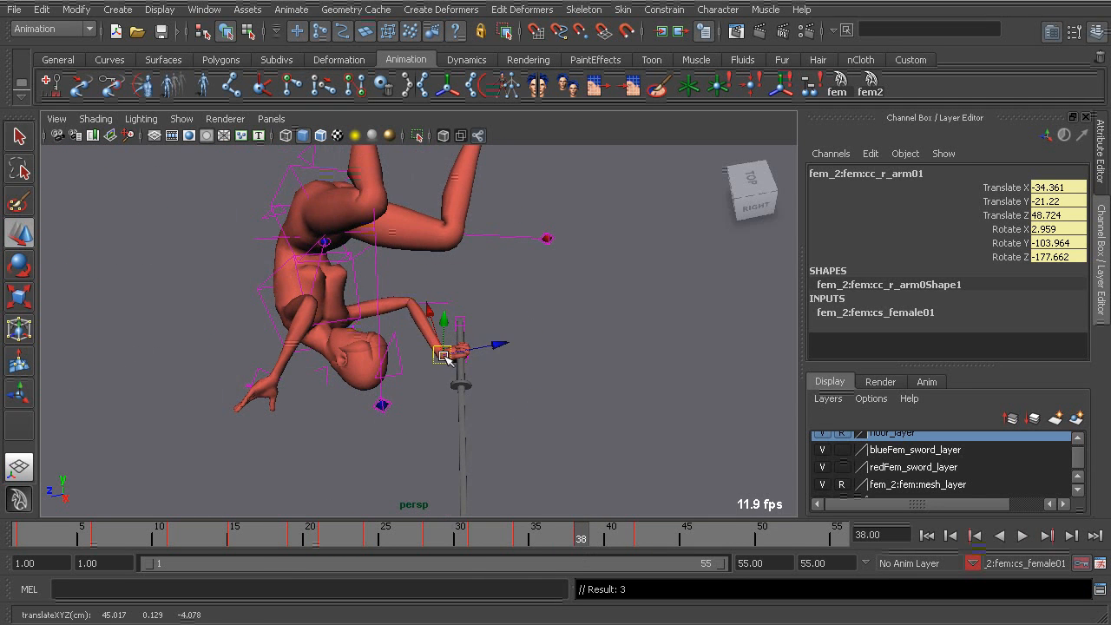
# - Rotate the right hand control to about -0.848, -130.618, -179.235 degrees and scrub to check the sword's swing
pyautogui.press('e')
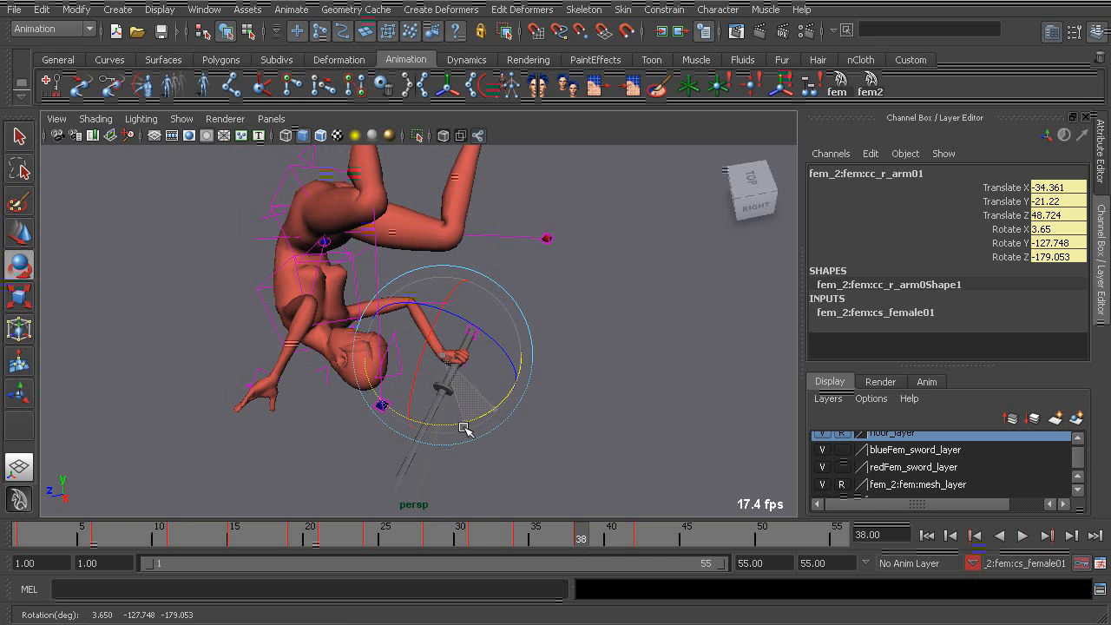
pyautogui.keyDown('alt'); pyautogui.moveTo(441, 409); pyautogui.dragTo(415, 302); pyautogui.keyUp('alt')
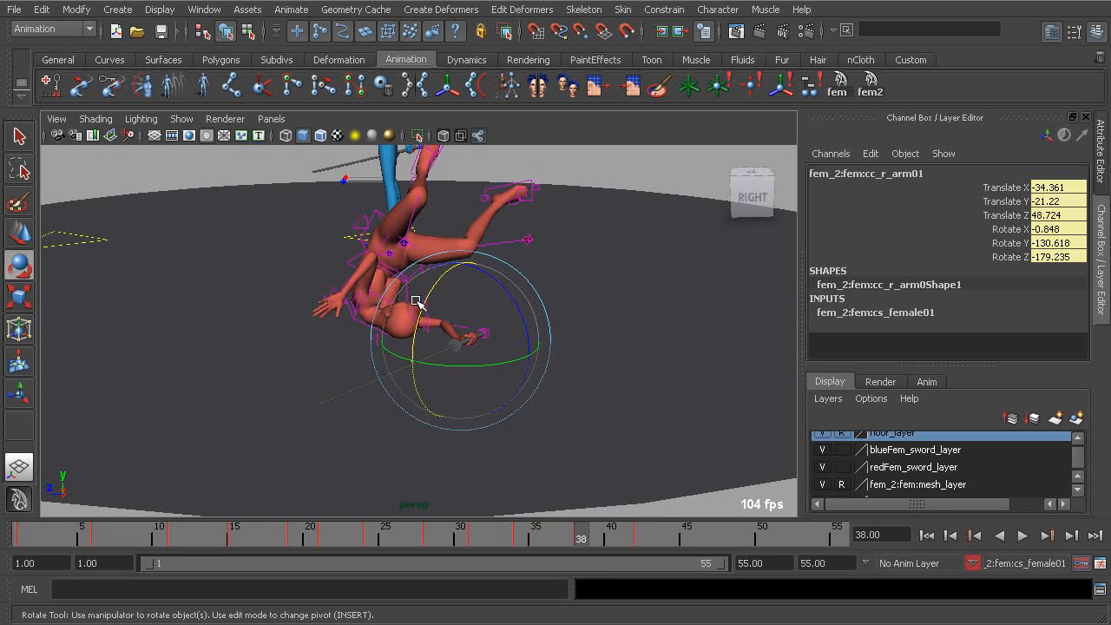
pyautogui.moveTo(591, 549); pyautogui.dragTo(675, 564)
pyautogui.keyDown('alt'); pyautogui.moveTo(608, 507); pyautogui.dragTo(555, 469); pyautogui.keyUp('alt')
pyautogui.keyDown('alt'); pyautogui.moveTo(555, 469); pyautogui.dragTo(568, 543, button='middle'); pyautogui.keyUp('alt')
pyautogui.moveTo(597, 545)
pyautogui.mouseDown()
pyautogui.moveTo(593, 526)
pyautogui.moveTo(527, 516)
pyautogui.moveTo(595, 529)
pyautogui.mouseUp()
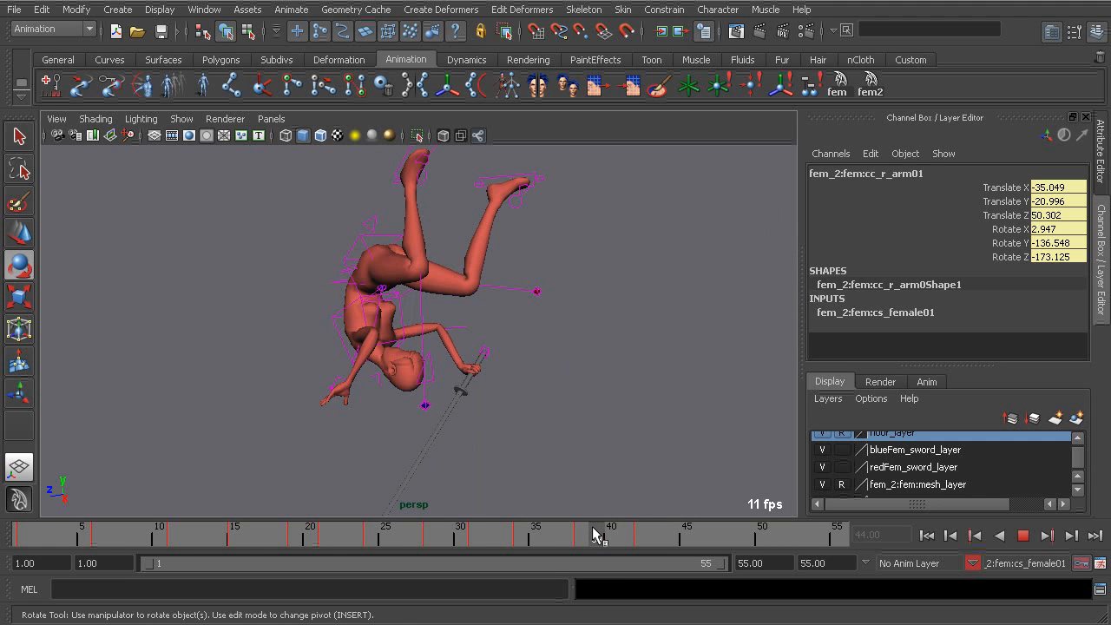
# - Select the red character's left hand control, raise it at frame 38 and scrub to frame 39 to check the arm
pyautogui.keyDown('alt'); pyautogui.moveTo(498, 380); pyautogui.dragTo(373, 356); pyautogui.keyUp('alt')
pyautogui.click(318, 359)
pyautogui.hotkey('alt', 'v')
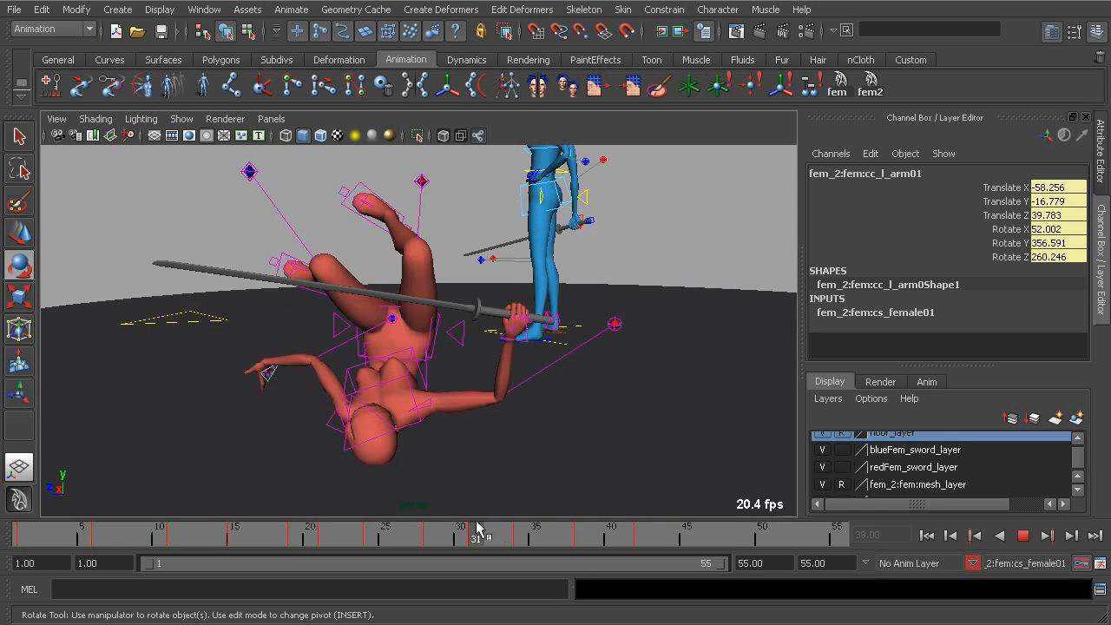
pyautogui.click(582, 539)
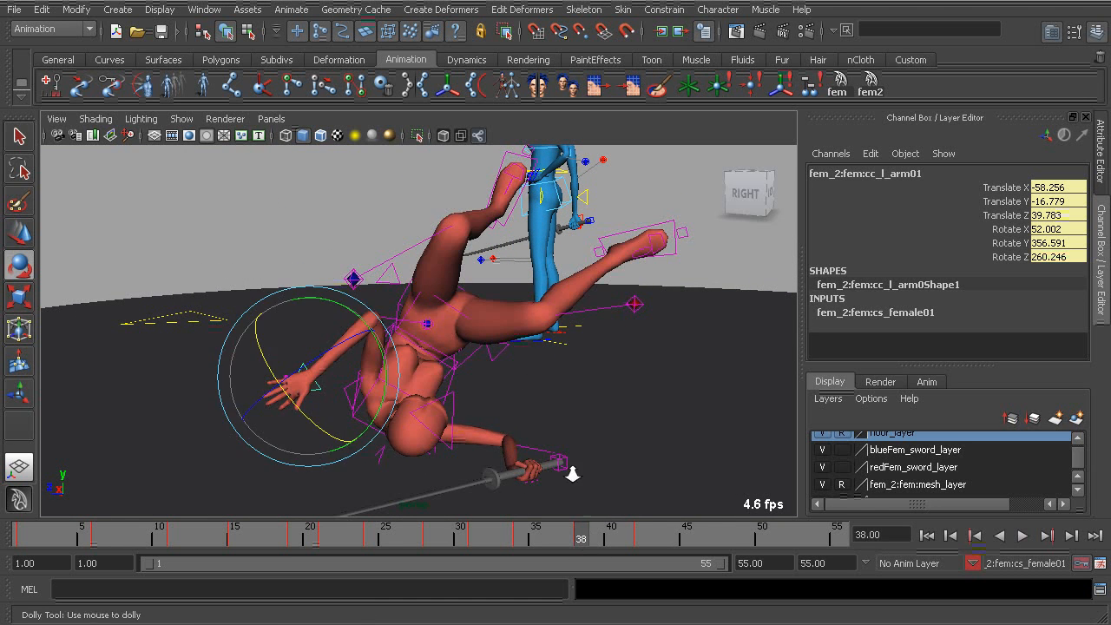
pyautogui.keyDown('alt'); pyautogui.moveTo(590, 488); pyautogui.dragTo(483, 450); pyautogui.keyUp('alt')
pyautogui.press('w')
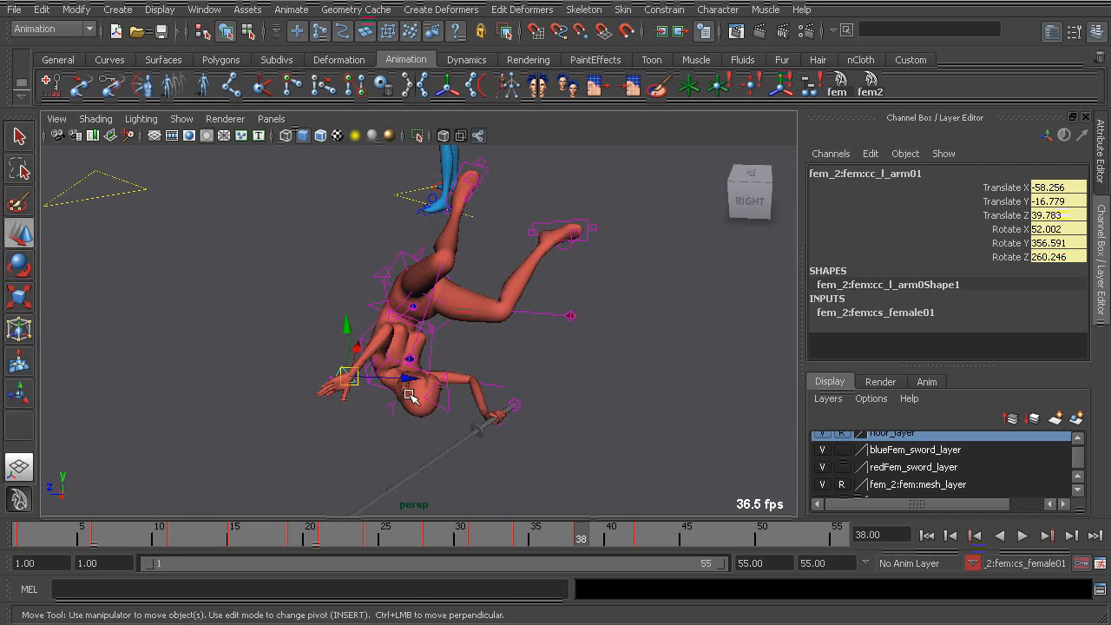
pyautogui.keyDown('alt'); pyautogui.moveTo(412, 396); pyautogui.dragTo(427, 391); pyautogui.keyUp('alt')
pyautogui.moveTo(352, 378); pyautogui.dragTo(366, 345)
pyautogui.keyDown('alt'); pyautogui.moveTo(366, 344); pyautogui.dragTo(457, 366, button='right'); pyautogui.keyUp('alt')
pyautogui.keyDown('alt'); pyautogui.moveTo(354, 364); pyautogui.dragTo(490, 424); pyautogui.keyUp('alt')
pyautogui.moveTo(584, 536)
pyautogui.mouseDown()
pyautogui.moveTo(521, 532)
pyautogui.moveTo(595, 541)
pyautogui.mouseUp()
pyautogui.keyDown('alt'); pyautogui.moveTo(417, 382); pyautogui.dragTo(338, 411); pyautogui.keyUp('alt')
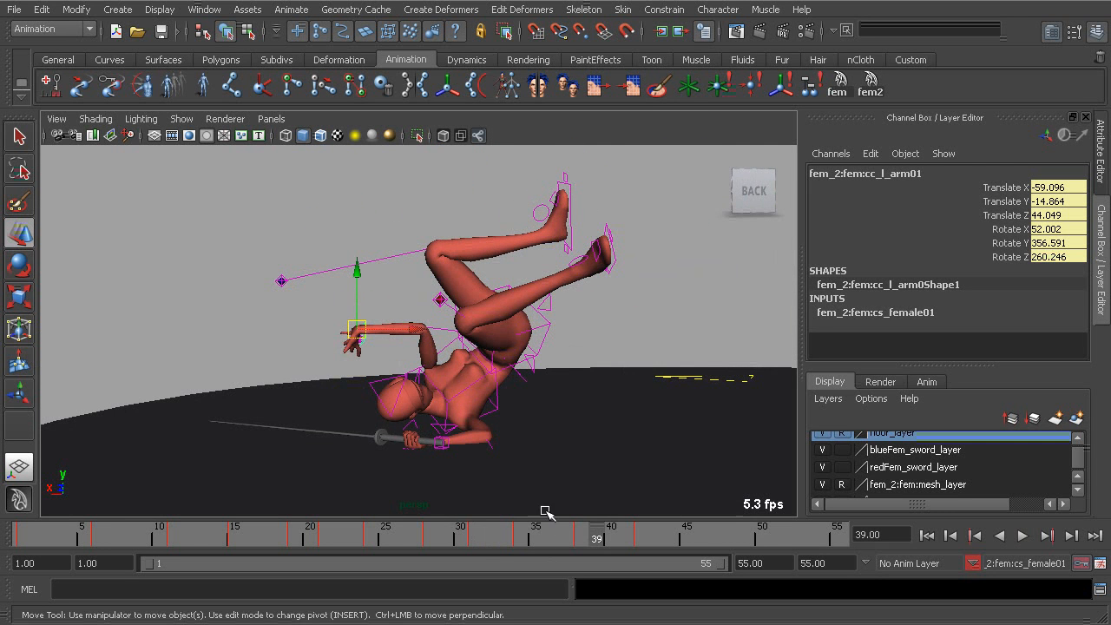
# - Move the left hand control across the chest to about -55.811, -16.64, 47.105 and rotate it to about 69.33, 510.149, 318.945 degrees
pyautogui.keyDown('alt'); pyautogui.moveTo(438, 386); pyautogui.dragTo(478, 429); pyautogui.keyUp('alt')
pyautogui.keyDown('alt'); pyautogui.moveTo(397, 347); pyautogui.dragTo(423, 353); pyautogui.keyUp('alt')
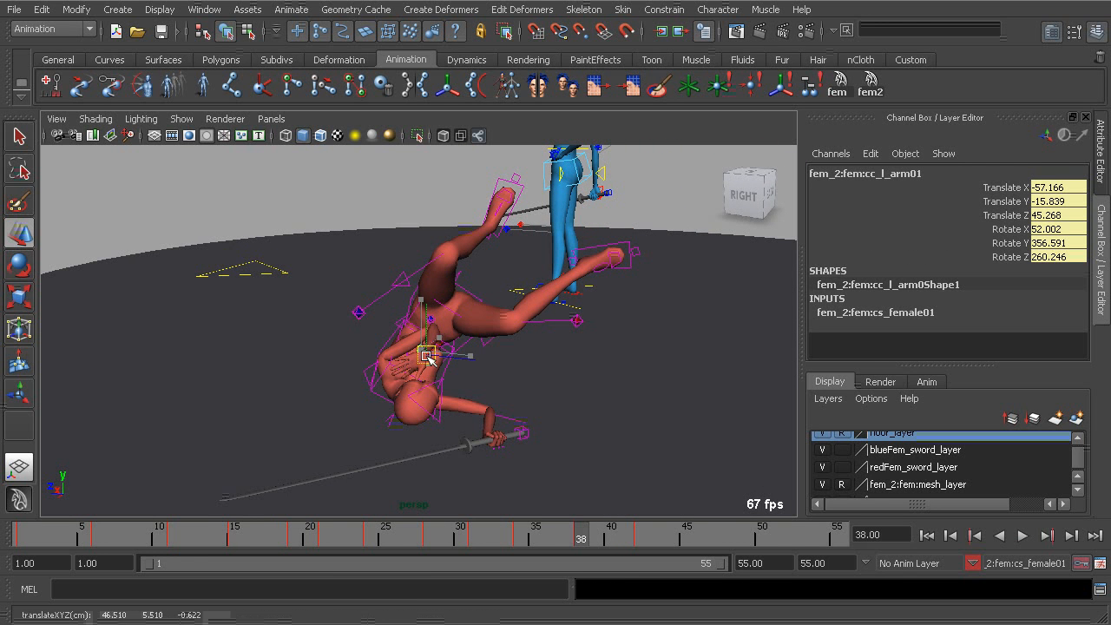
pyautogui.press('e')
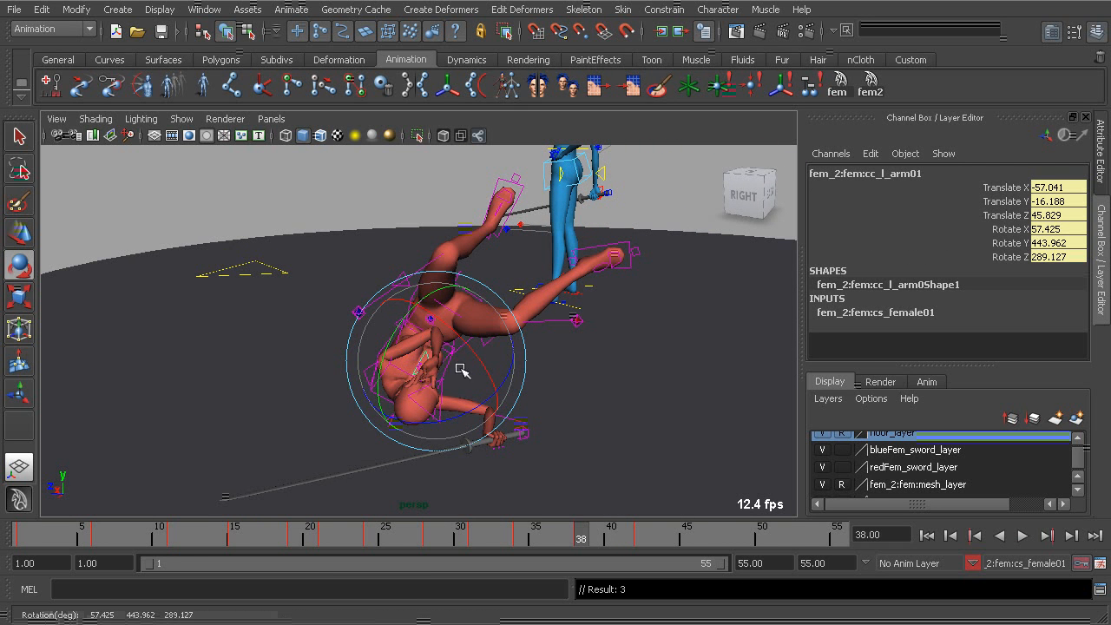
pyautogui.keyDown('alt'); pyautogui.moveTo(469, 356); pyautogui.dragTo(539, 398); pyautogui.keyUp('alt')
pyautogui.press('w')
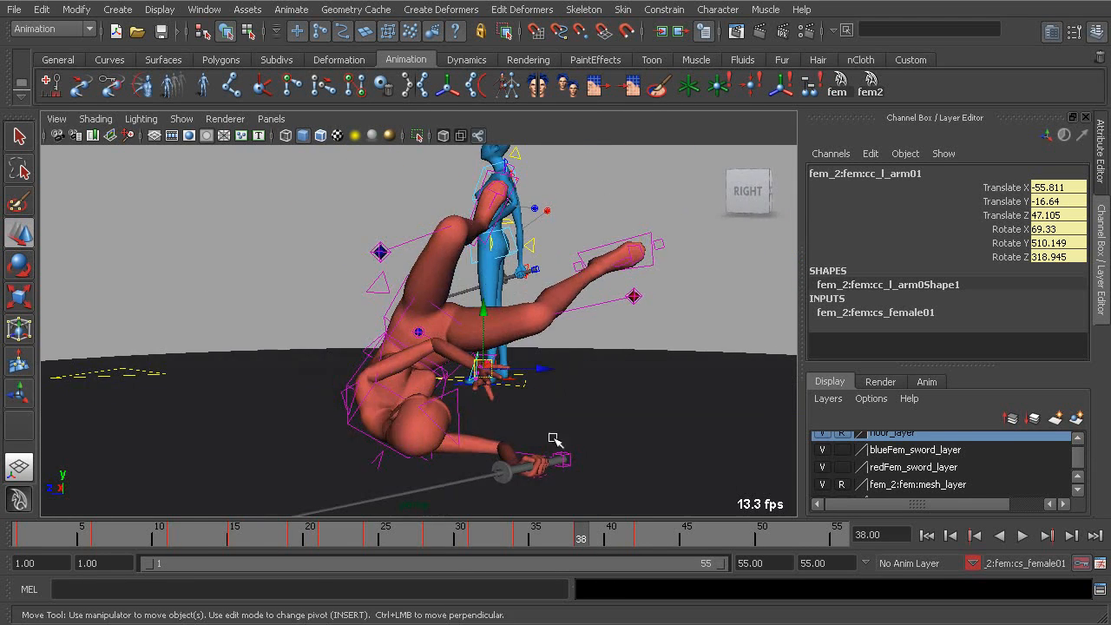
pyautogui.hotkey('alt', 'v')
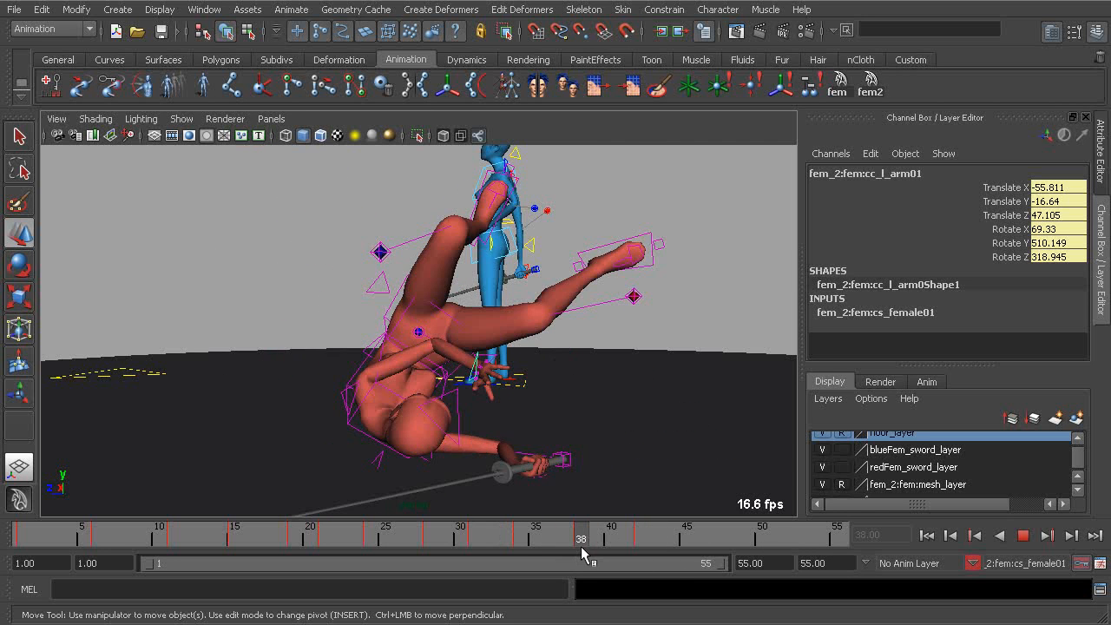
# - Select the red character's left shoulder control and rotate it to about -33.386, -62.356, -12.139 degrees
pyautogui.keyDown('alt'); pyautogui.moveTo(391, 447); pyautogui.dragTo(477, 457); pyautogui.keyUp('alt')
pyautogui.keyDown('alt'); pyautogui.moveTo(477, 457); pyautogui.dragTo(509, 464, button='right'); pyautogui.keyUp('alt')
pyautogui.keyDown('alt'); pyautogui.moveTo(316, 405); pyautogui.dragTo(409, 370, button='middle'); pyautogui.keyUp('alt')
pyautogui.keyDown('alt'); pyautogui.moveTo(409, 370); pyautogui.dragTo(434, 412); pyautogui.keyUp('alt')
pyautogui.click(388, 399)
pyautogui.press('e')
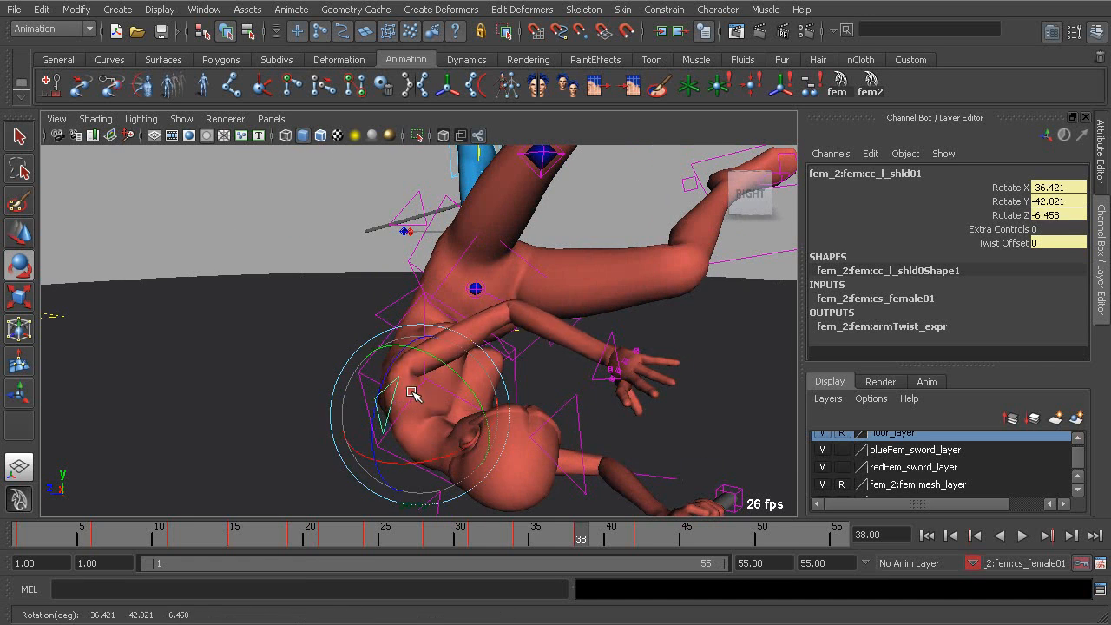
pyautogui.keyDown('alt'); pyautogui.moveTo(405, 402); pyautogui.dragTo(471, 421); pyautogui.keyUp('alt')
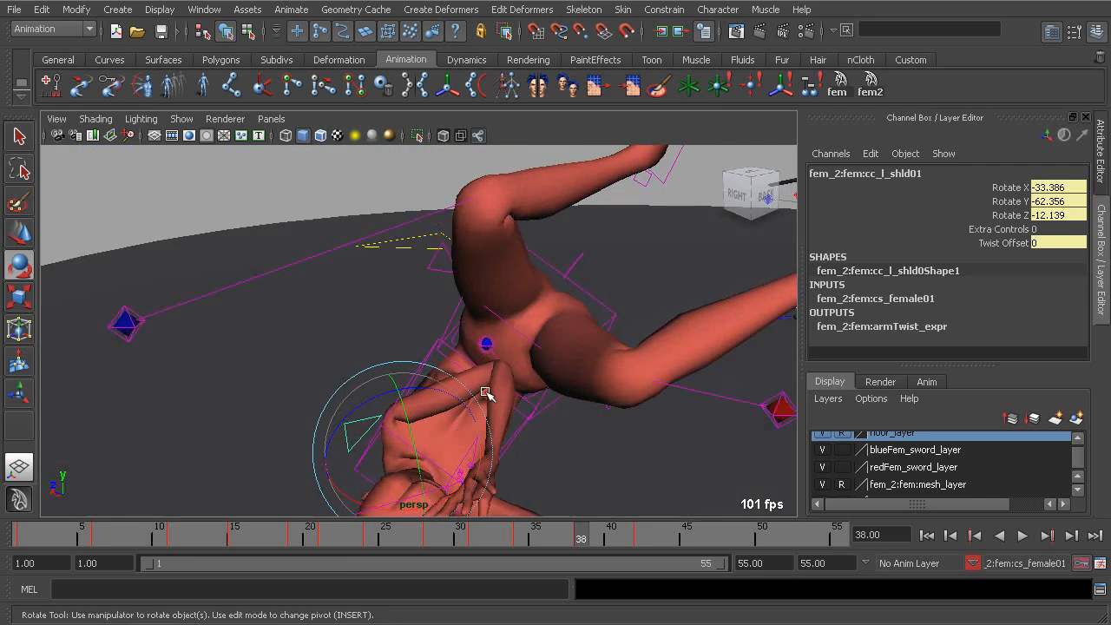
# - Select the left elbow control and raise it to about -50.18, -11.171, 48.295 at frame 38
pyautogui.click(483, 341)
pyautogui.keyDown('alt'); pyautogui.moveTo(483, 341); pyautogui.dragTo(533, 367); pyautogui.keyUp('alt')
pyautogui.press('w')
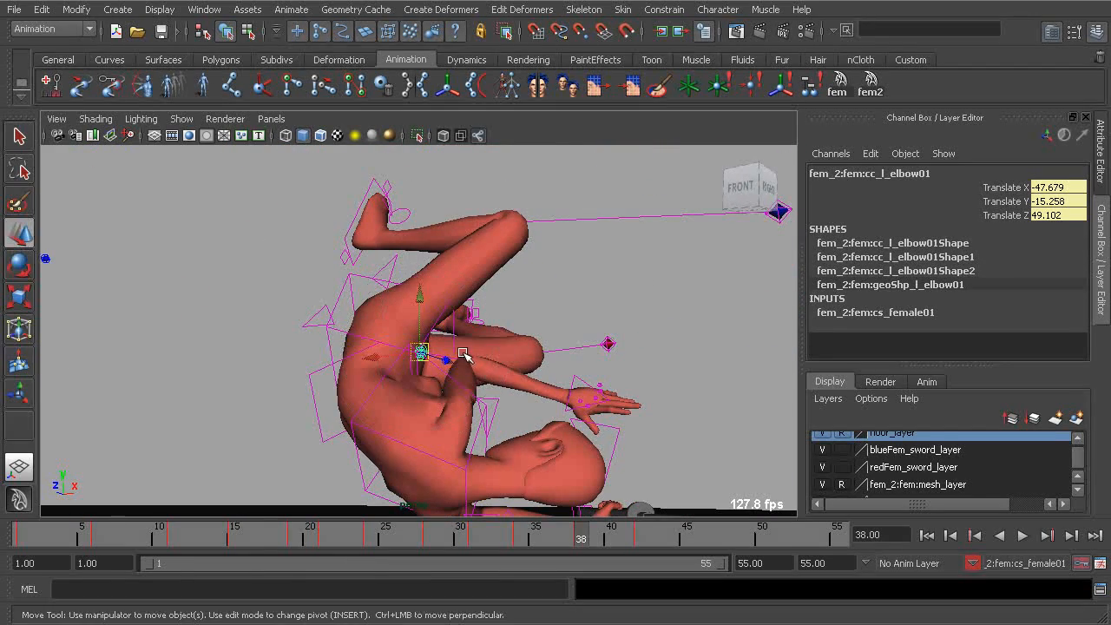
pyautogui.keyDown('alt'); pyautogui.moveTo(464, 314); pyautogui.dragTo(495, 306); pyautogui.keyUp('alt')
pyautogui.moveTo(454, 201); pyautogui.dragTo(457, 200)
pyautogui.keyDown('alt'); pyautogui.moveTo(500, 251); pyautogui.dragTo(416, 325); pyautogui.keyUp('alt')
pyautogui.keyDown('alt'); pyautogui.moveTo(434, 332); pyautogui.dragTo(416, 333, button='right'); pyautogui.keyUp('alt')
pyautogui.keyDown('alt'); pyautogui.moveTo(416, 332); pyautogui.dragTo(433, 350); pyautogui.keyUp('alt')
pyautogui.moveTo(595, 544)
pyautogui.mouseDown()
pyautogui.moveTo(522, 530)
pyautogui.moveTo(673, 554)
pyautogui.moveTo(544, 530)
pyautogui.moveTo(583, 541)
pyautogui.mouseUp()
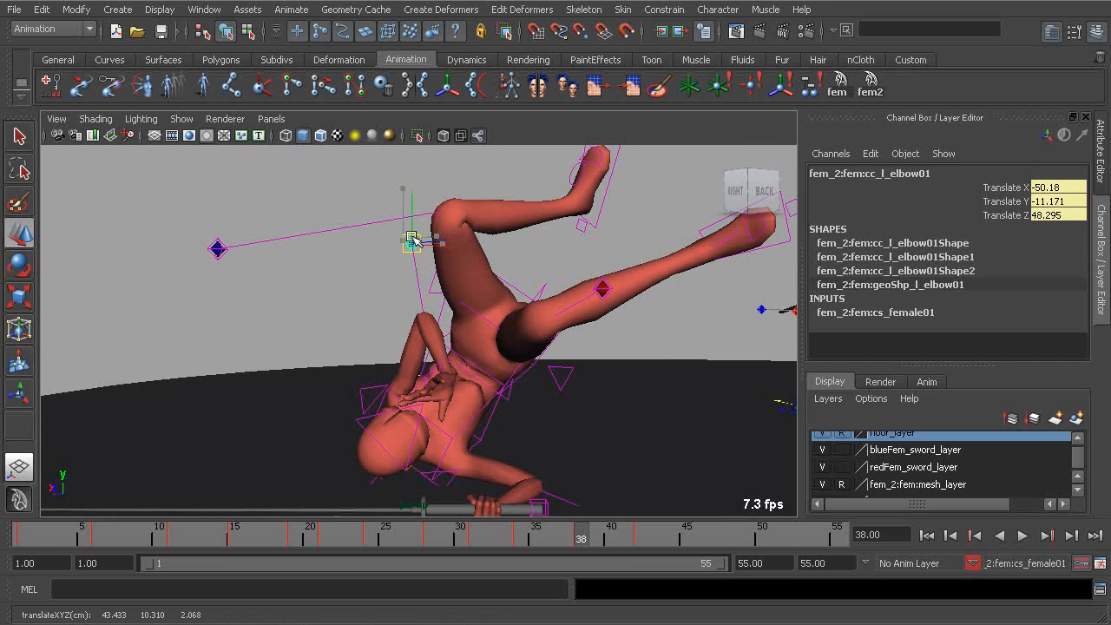
# - Fine-tune the left elbow control to about -49.567, -11.549, 48.799 and check the arm from several angles
pyautogui.keyDown('alt'); pyautogui.moveTo(434, 254); pyautogui.dragTo(483, 434); pyautogui.keyUp('alt')
pyautogui.keyDown('alt'); pyautogui.moveTo(483, 434); pyautogui.dragTo(487, 442, button='right'); pyautogui.keyUp('alt')
pyautogui.keyDown('alt'); pyautogui.moveTo(487, 442); pyautogui.dragTo(460, 408); pyautogui.keyUp('alt')
pyautogui.moveTo(559, 528); pyautogui.dragTo(575, 530)
pyautogui.keyDown('alt'); pyautogui.moveTo(526, 409); pyautogui.dragTo(451, 409); pyautogui.keyUp('alt')
pyautogui.keyDown('alt'); pyautogui.moveTo(451, 409); pyautogui.dragTo(454, 431, button='right'); pyautogui.keyUp('alt')
pyautogui.keyDown('alt'); pyautogui.moveTo(456, 434); pyautogui.dragTo(449, 437); pyautogui.keyUp('alt')
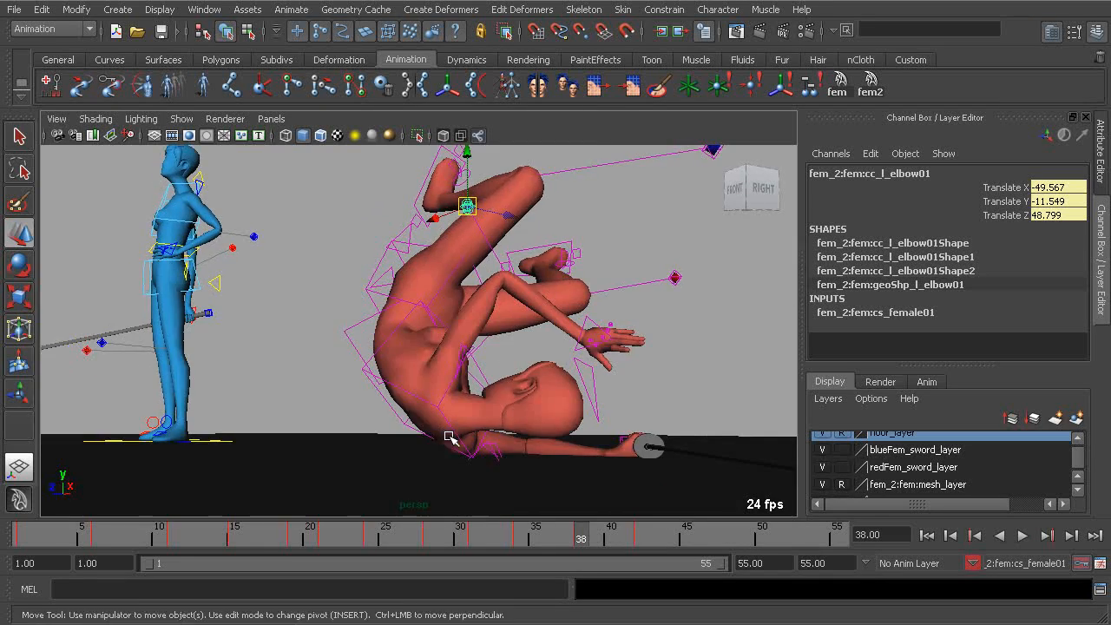
pyautogui.moveTo(577, 539)
pyautogui.mouseDown()
pyautogui.moveTo(553, 540)
pyautogui.moveTo(578, 540)
pyautogui.mouseUp()
pyautogui.moveTo(519, 468)
pyautogui.keyDown('alt'); pyautogui.mouseDown()
pyautogui.moveTo(503, 451)
pyautogui.moveTo(513, 467)
pyautogui.mouseUp(); pyautogui.keyUp('alt')
# - Select all of the red character's controls, lower them slightly at frame 38 and scrub to frame 44
pyautogui.keyDown('alt'); pyautogui.moveTo(553, 390); pyautogui.dragTo(568, 375); pyautogui.keyUp('alt')
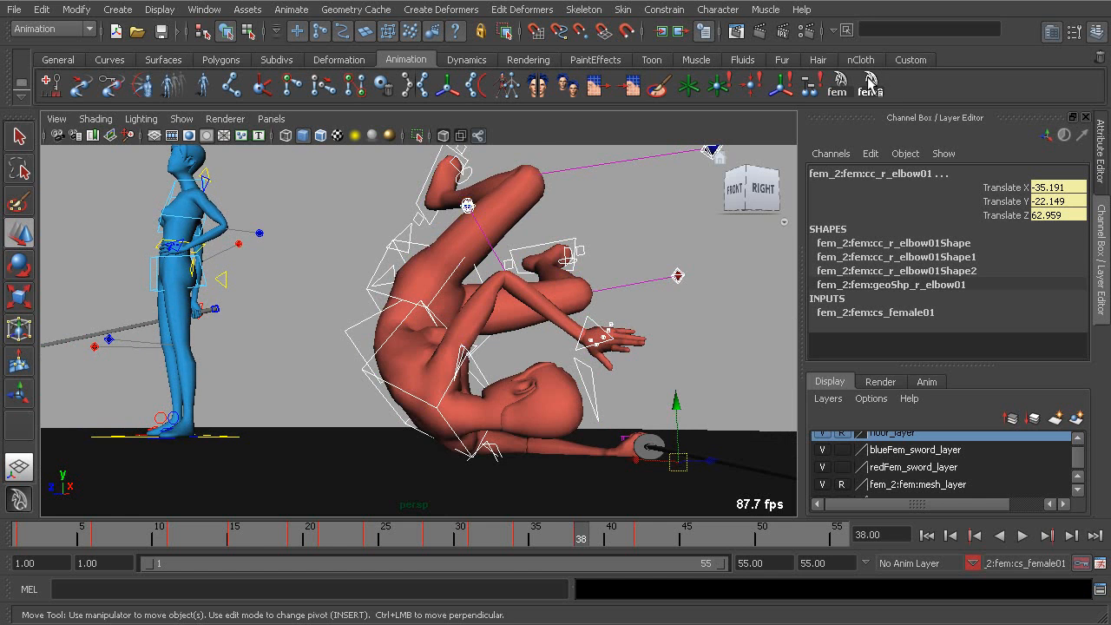
pyautogui.keyDown('alt'); pyautogui.moveTo(620, 408); pyautogui.dragTo(605, 389, button='middle'); pyautogui.keyUp('alt')
pyautogui.keyDown('alt'); pyautogui.moveTo(605, 389); pyautogui.dragTo(619, 418); pyautogui.keyUp('alt')
pyautogui.moveTo(693, 490); pyautogui.dragTo(692, 490)
pyautogui.keyDown('alt'); pyautogui.moveTo(692, 490); pyautogui.dragTo(677, 449); pyautogui.keyUp('alt')
pyautogui.keyDown('alt'); pyautogui.moveTo(677, 449); pyautogui.dragTo(632, 422, button='middle'); pyautogui.keyUp('alt')
pyautogui.keyDown('alt'); pyautogui.moveTo(633, 421); pyautogui.dragTo(519, 318); pyautogui.keyUp('alt')
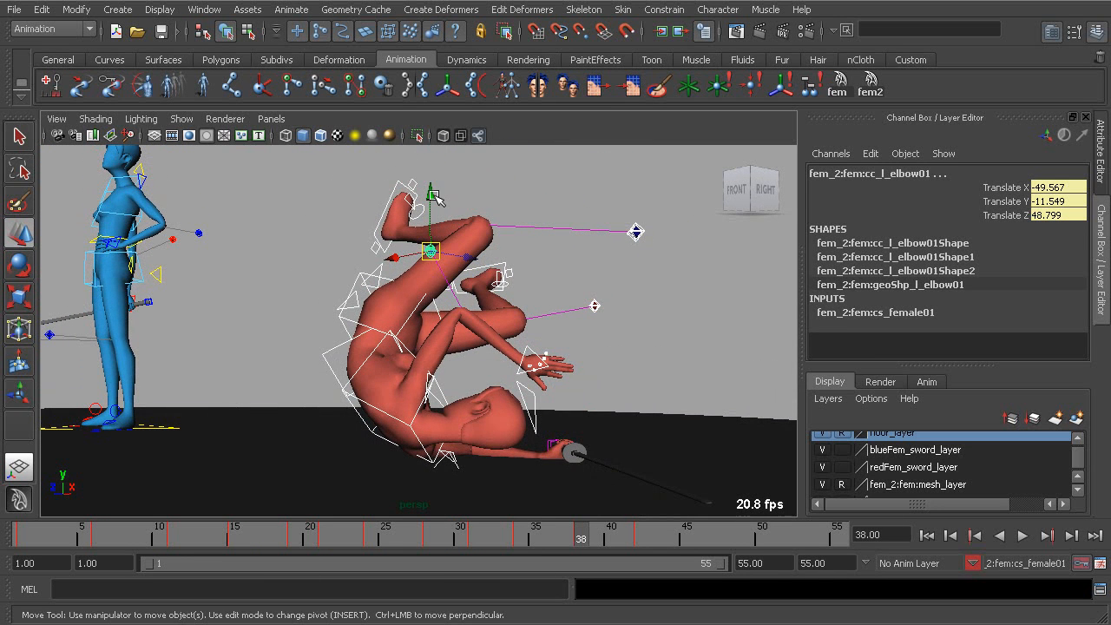
pyautogui.moveTo(431, 192); pyautogui.dragTo(432, 196)
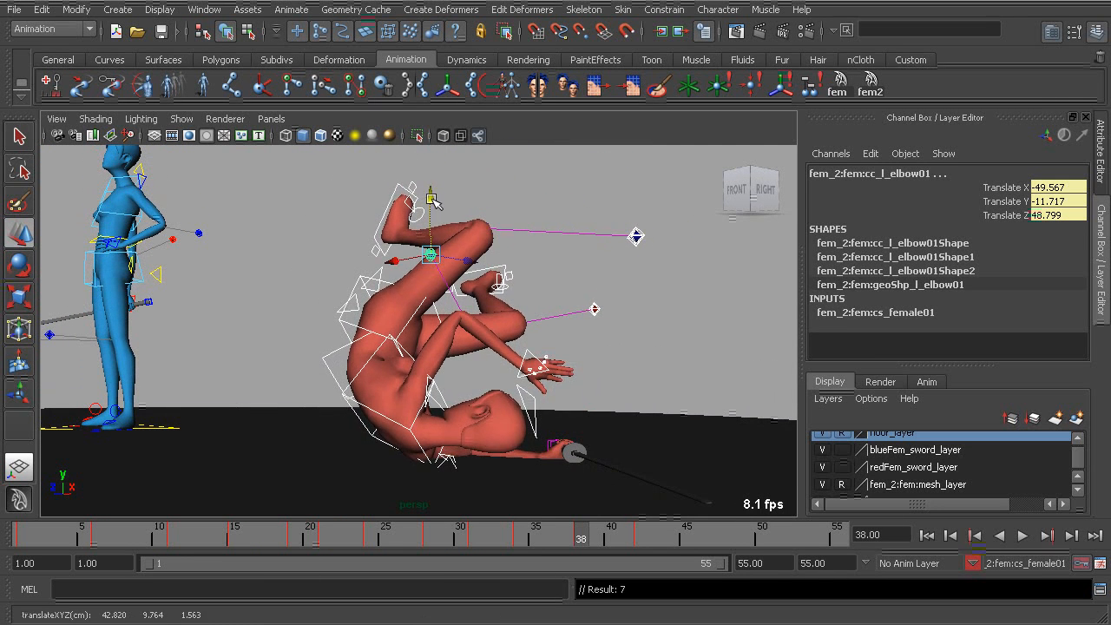
pyautogui.moveTo(581, 540); pyautogui.dragTo(670, 561)
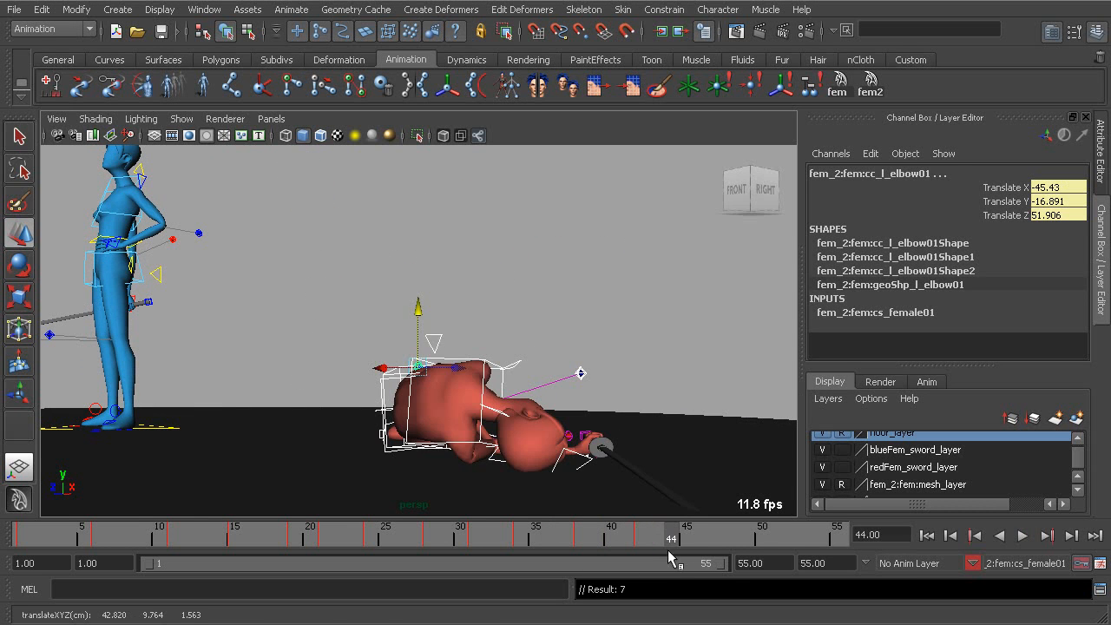
# - Select the red character's neck control at frame 38 and rotate it to about 16.963, -6.05, 0.818 degrees
pyautogui.keyDown('alt'); pyautogui.moveTo(626, 492); pyautogui.dragTo(582, 500); pyautogui.keyUp('alt')
pyautogui.moveTo(582, 540); pyautogui.dragTo(499, 450)
pyautogui.click(457, 495)
pyautogui.keyDown('alt'); pyautogui.moveTo(506, 506); pyautogui.dragTo(501, 454); pyautogui.keyUp('alt')
pyautogui.click(402, 469)
pyautogui.keyDown('alt'); pyautogui.moveTo(435, 463); pyautogui.dragTo(496, 422); pyautogui.keyUp('alt')
pyautogui.press('e')
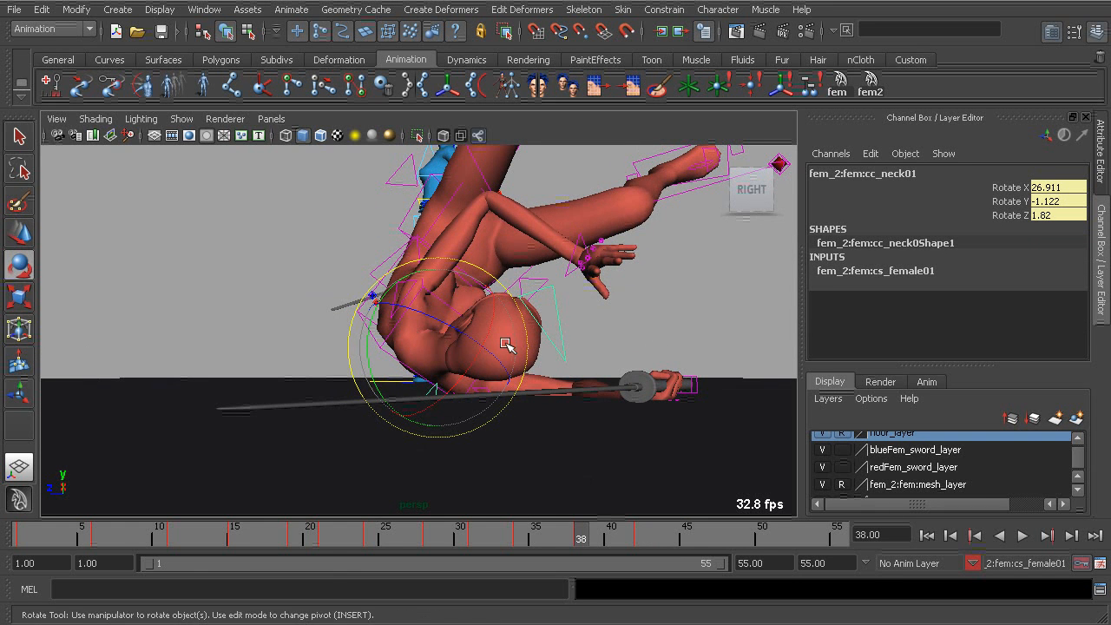
pyautogui.moveTo(506, 352); pyautogui.dragTo(499, 369)
pyautogui.hotkey('alt', 'v')
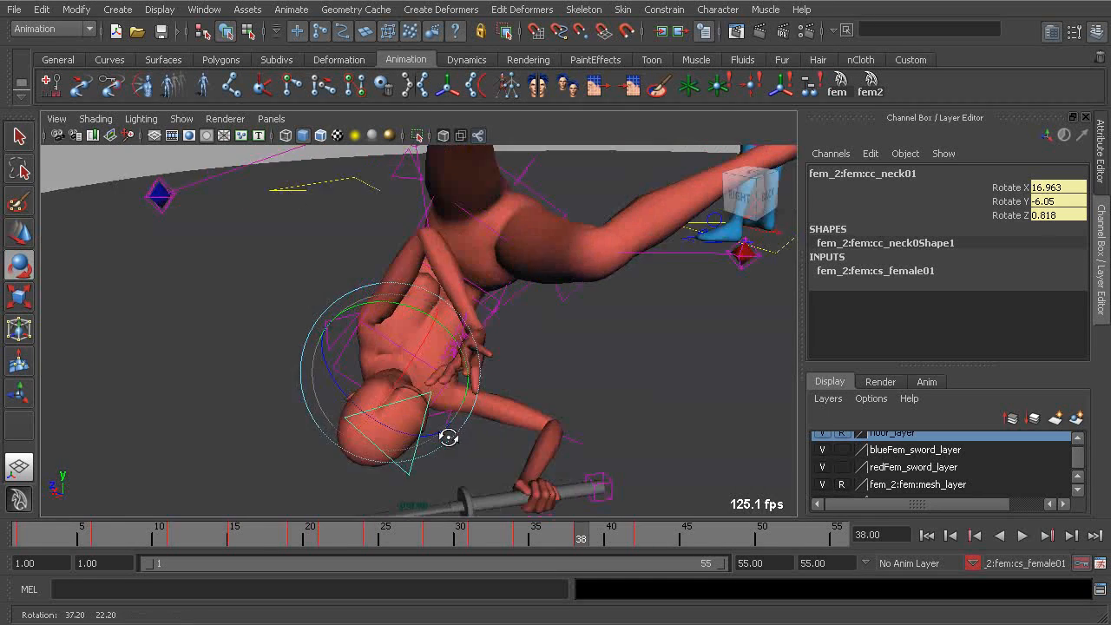
# - Select the red character's head control, rotate it at frame 38 and play through the landing to check the motion
pyautogui.moveTo(563, 538)
pyautogui.mouseDown()
pyautogui.moveTo(657, 540)
pyautogui.moveTo(550, 539)
pyautogui.moveTo(581, 539)
pyautogui.mouseUp()
pyautogui.keyDown('alt'); pyautogui.moveTo(408, 469); pyautogui.dragTo(486, 391); pyautogui.keyUp('alt')
pyautogui.click(614, 349)
pyautogui.click(552, 353)
pyautogui.moveTo(469, 391); pyautogui.dragTo(553, 486)
pyautogui.hotkey('alt', 'v')
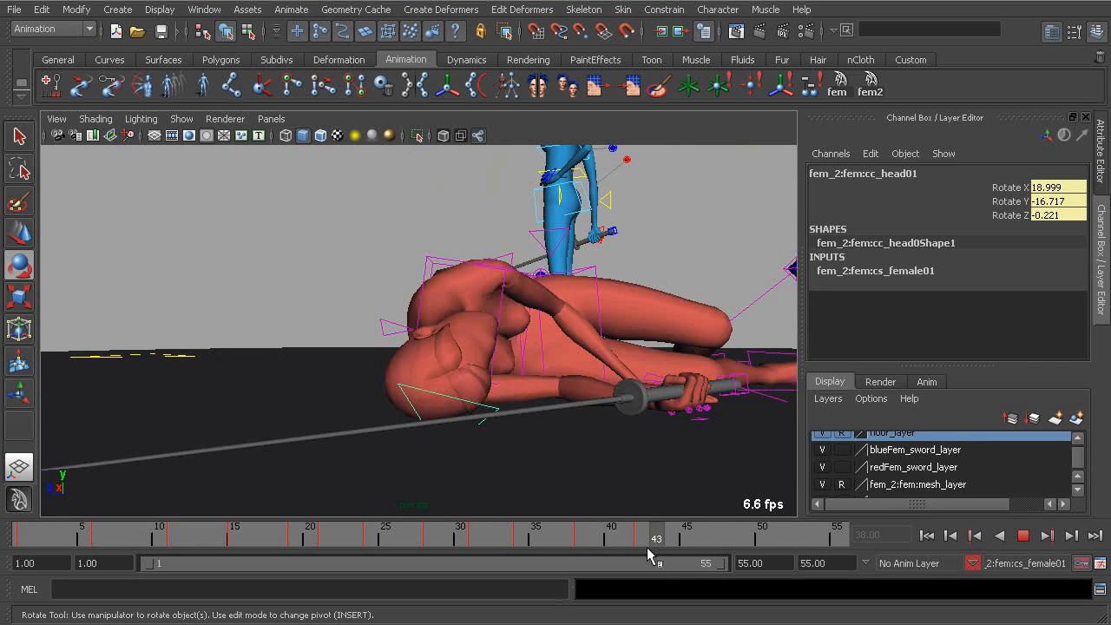
# - Scrub the landing through frame 44, clear the head control selection, and examine the red character's fall with both characters in view
pyautogui.moveTo(529, 526); pyautogui.dragTo(672, 539)
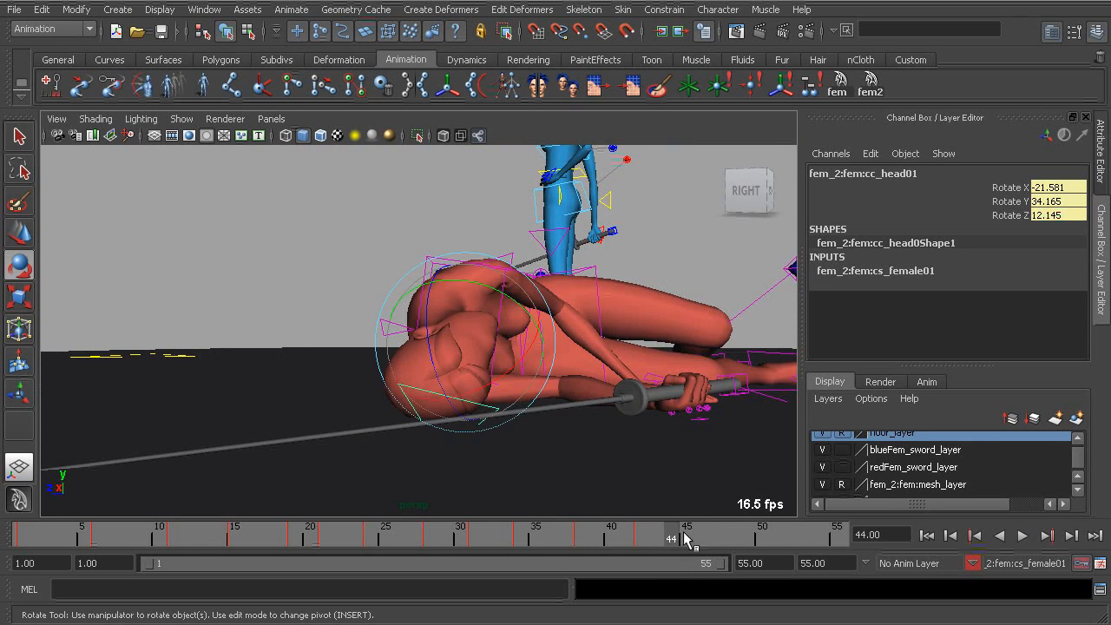
pyautogui.keyDown('alt'); pyautogui.moveTo(651, 445); pyautogui.dragTo(463, 355, button='right'); pyautogui.keyUp('alt')
pyautogui.keyDown('alt'); pyautogui.moveTo(477, 363); pyautogui.dragTo(347, 402); pyautogui.keyUp('alt')
pyautogui.click(422, 211)
pyautogui.keyDown('alt'); pyautogui.moveTo(422, 235); pyautogui.dragTo(348, 289); pyautogui.keyUp('alt')
pyautogui.moveTo(413, 327)
pyautogui.keyDown('alt'); pyautogui.mouseDown()
pyautogui.moveTo(386, 349)
pyautogui.moveTo(398, 333)
pyautogui.mouseUp(); pyautogui.keyUp('alt')
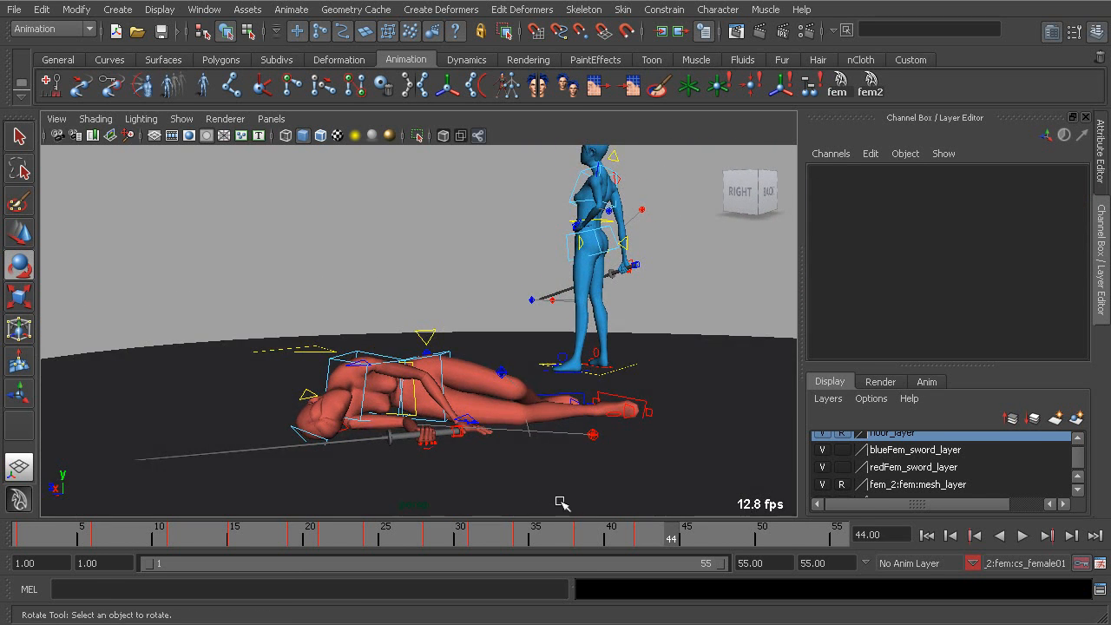
pyautogui.moveTo(477, 536); pyautogui.dragTo(650, 552)
pyautogui.keyDown('alt'); pyautogui.moveTo(417, 290); pyautogui.dragTo(544, 250); pyautogui.keyUp('alt')
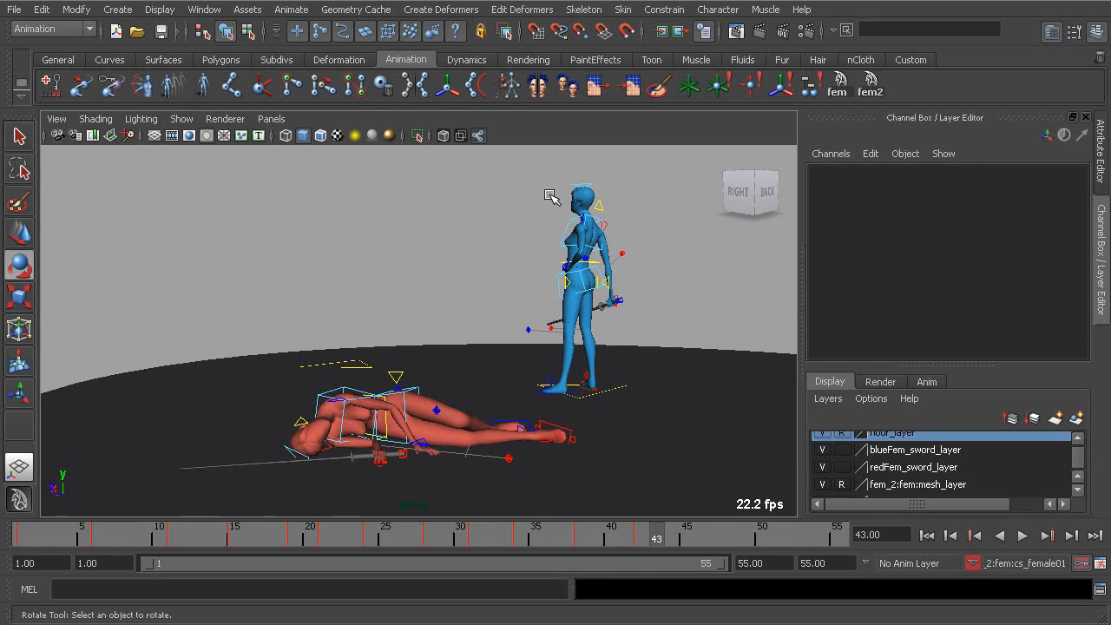
# - Scrub repeatedly from the early sword exchange up to frames 42 and 43 to examine the flow and timing of the red character's collapse
pyautogui.keyDown('alt'); pyautogui.moveTo(412, 312); pyautogui.dragTo(444, 309, button='middle'); pyautogui.keyUp('alt')
pyautogui.moveTo(174, 536)
pyautogui.mouseDown()
pyautogui.moveTo(603, 569)
pyautogui.moveTo(642, 541)
pyautogui.mouseUp()
pyautogui.keyDown('alt'); pyautogui.moveTo(410, 289); pyautogui.dragTo(401, 290, button='middle'); pyautogui.keyUp('alt')
pyautogui.keyDown('alt'); pyautogui.moveTo(402, 289); pyautogui.dragTo(401, 281); pyautogui.keyUp('alt')
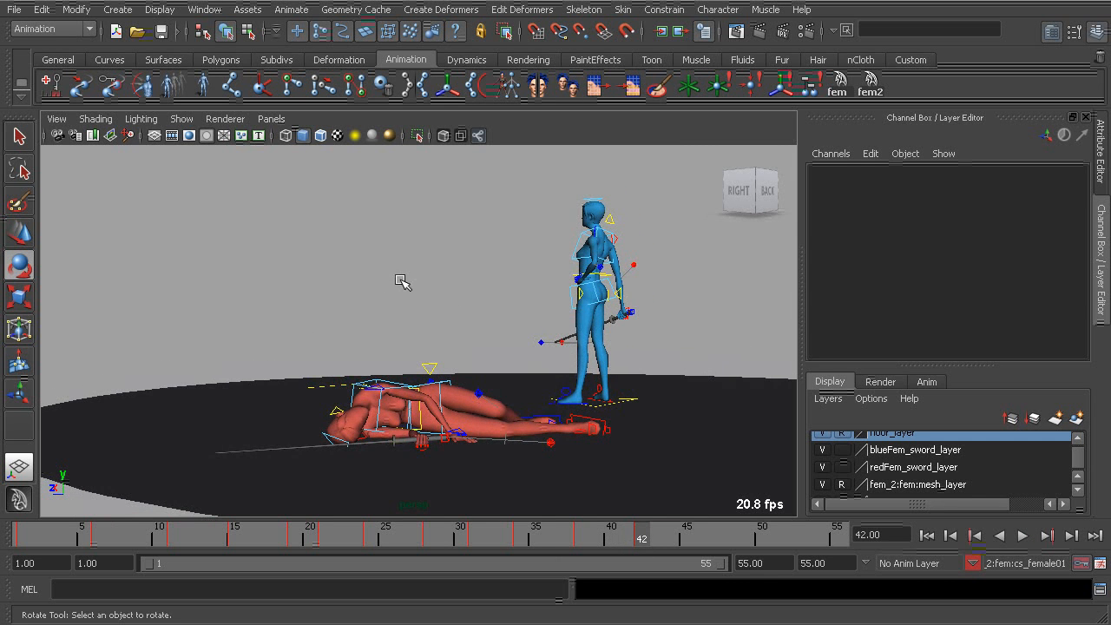
pyautogui.keyDown('alt'); pyautogui.moveTo(559, 286); pyautogui.dragTo(523, 297, button='middle'); pyautogui.keyUp('alt')
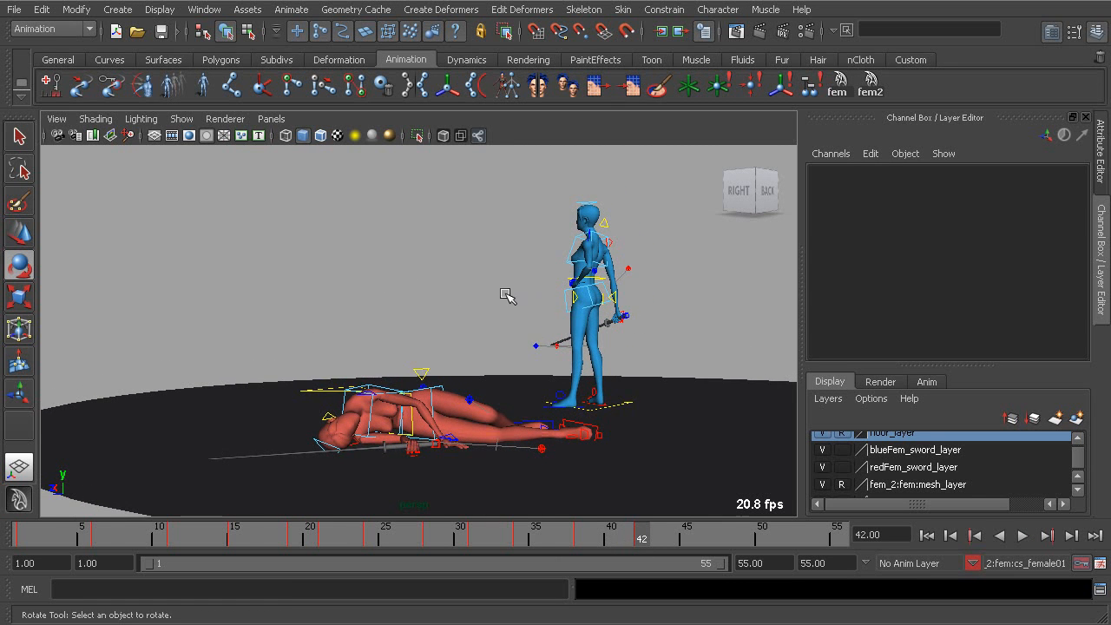
pyautogui.keyDown('alt'); pyautogui.moveTo(523, 298); pyautogui.dragTo(506, 295); pyautogui.keyUp('alt')
pyautogui.keyDown('alt'); pyautogui.moveTo(472, 303); pyautogui.dragTo(494, 314, button='right'); pyautogui.keyUp('alt')
pyautogui.keyDown('alt'); pyautogui.moveTo(494, 314); pyautogui.dragTo(494, 305, button='middle'); pyautogui.keyUp('alt')
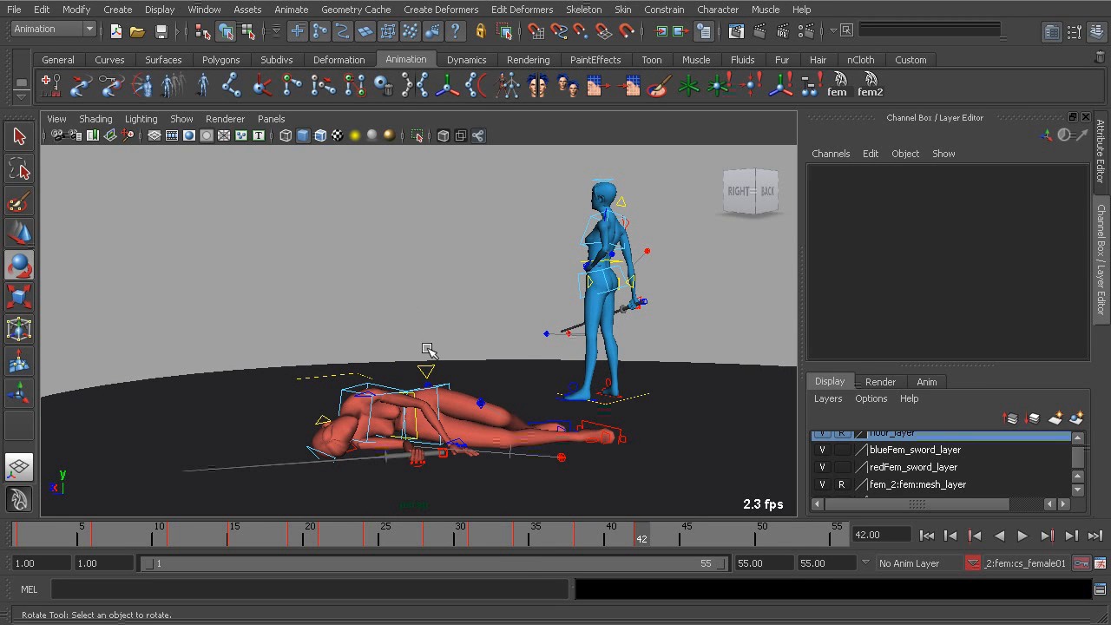
pyautogui.moveTo(538, 543); pyautogui.dragTo(642, 560)
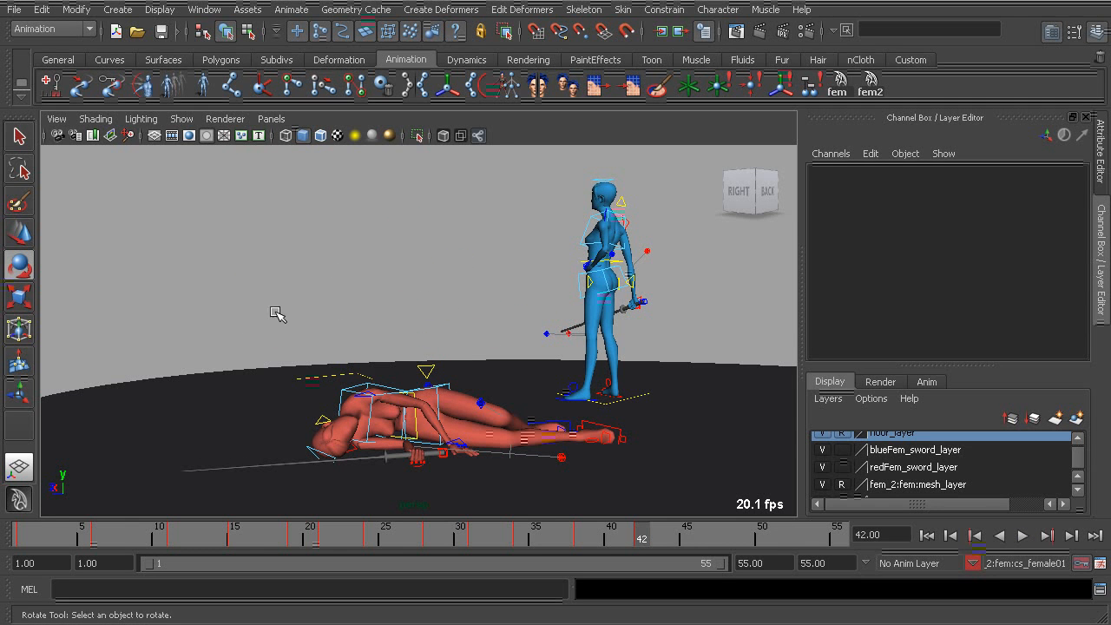
pyautogui.moveTo(204, 534); pyautogui.dragTo(651, 560)
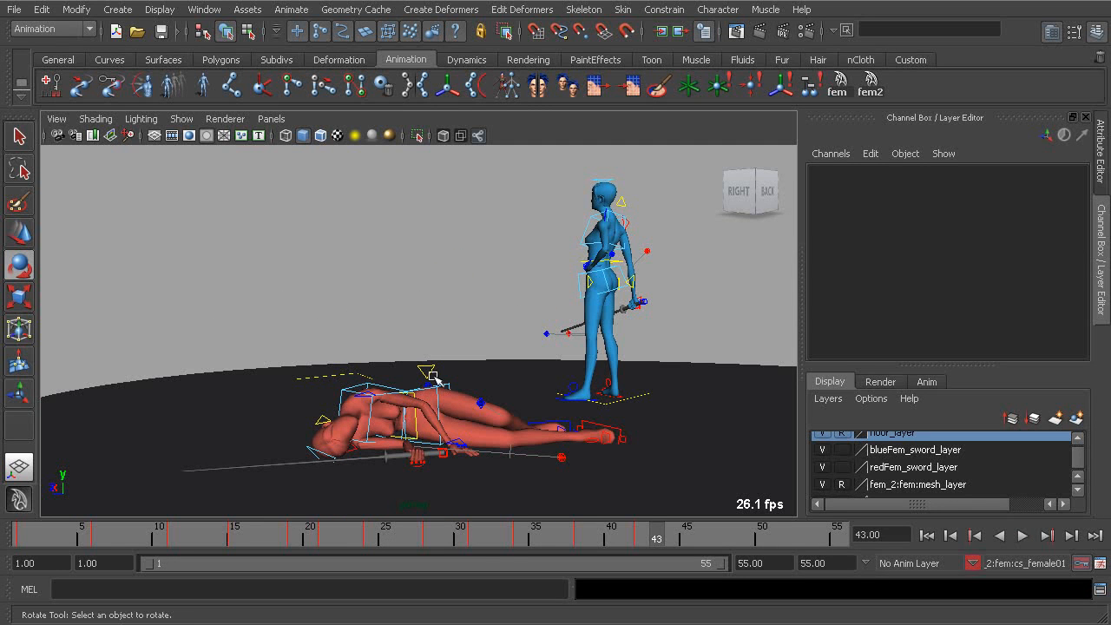